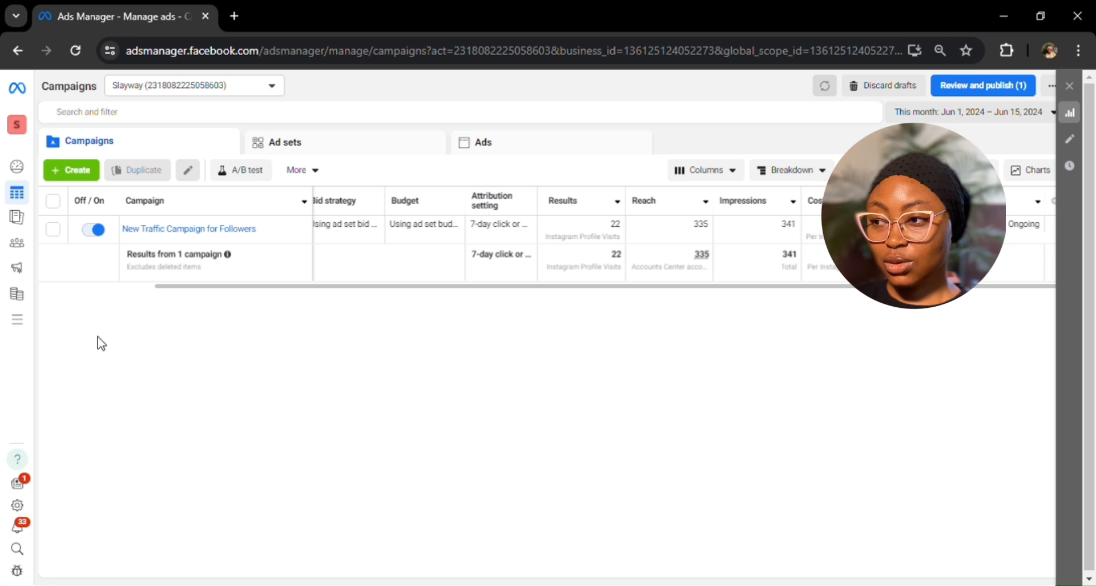
Step: Create a new campaign with the Traffic objective, using the manual traffic campaign setup
{"action": "mouse_move", "coordinate": [19, 203]}
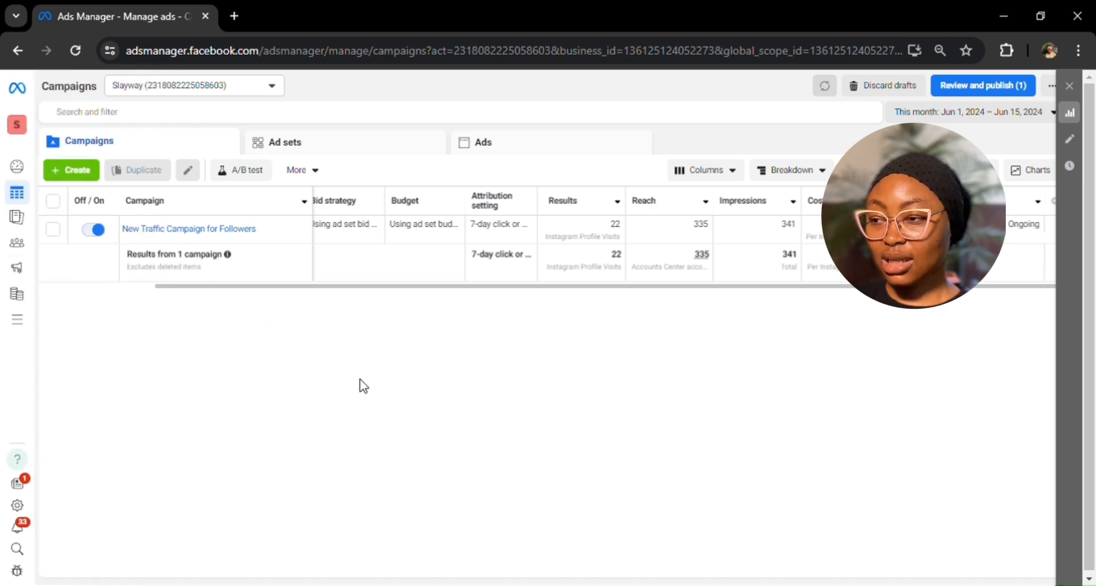
{"action": "left_click", "coordinate": [89, 170]}
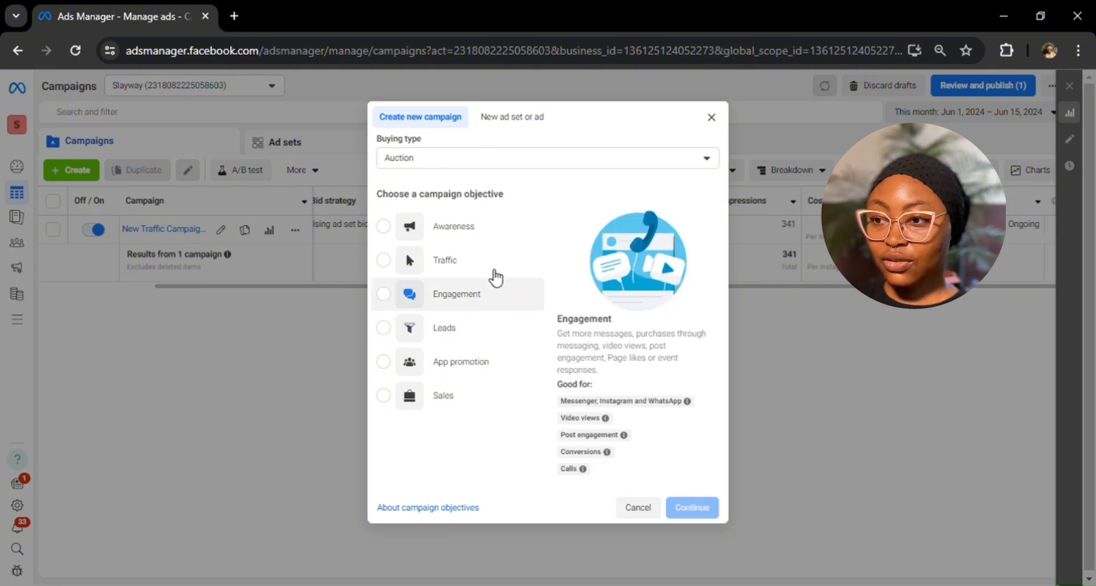
{"action": "mouse_move", "coordinate": [496, 275]}
{"action": "mouse_move", "coordinate": [494, 222]}
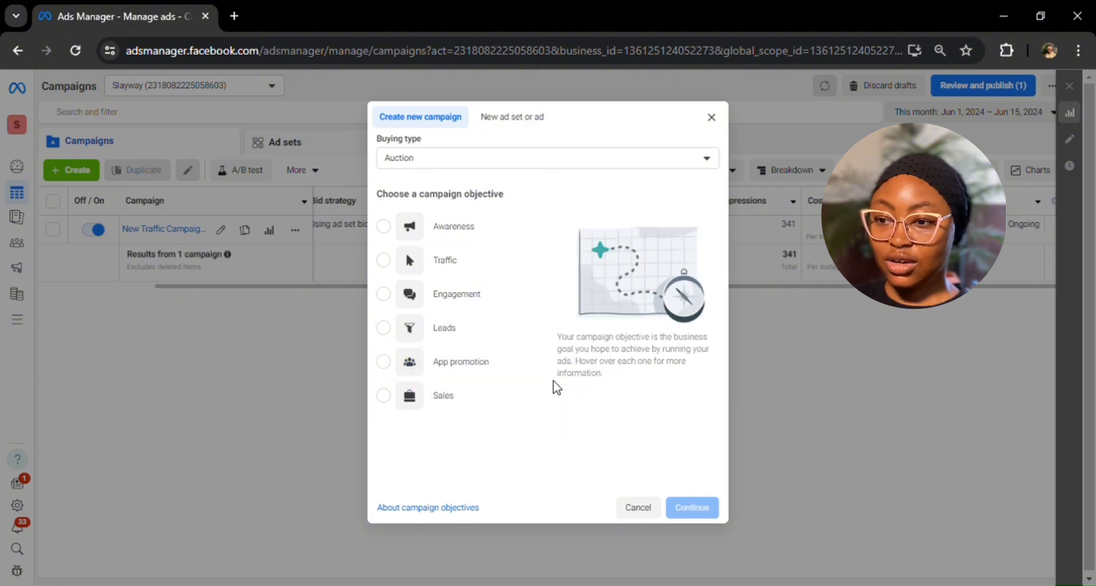
{"action": "left_click", "coordinate": [448, 260]}
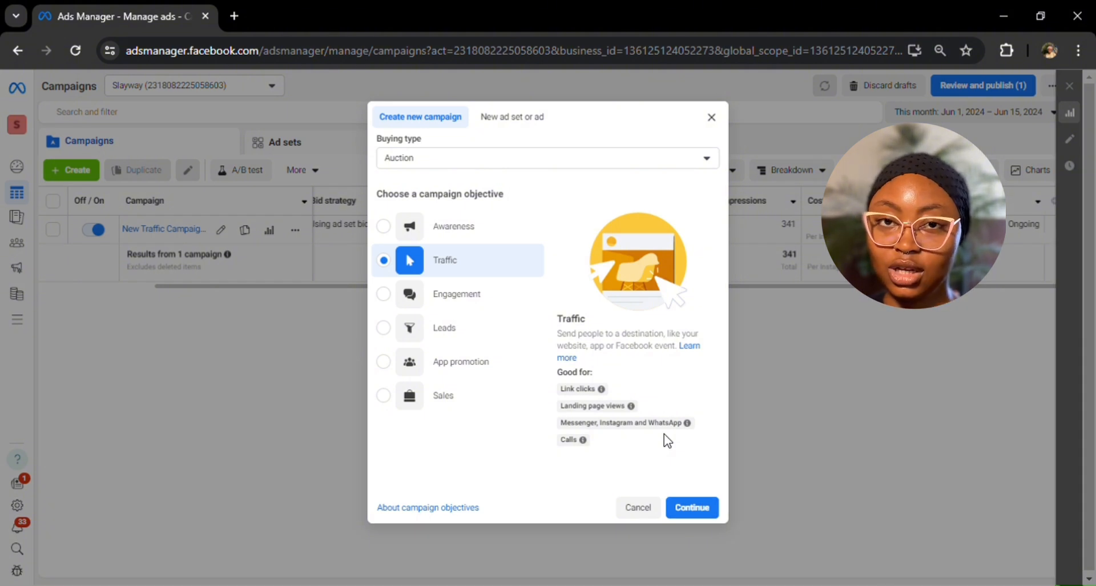
{"action": "mouse_move", "coordinate": [619, 419]}
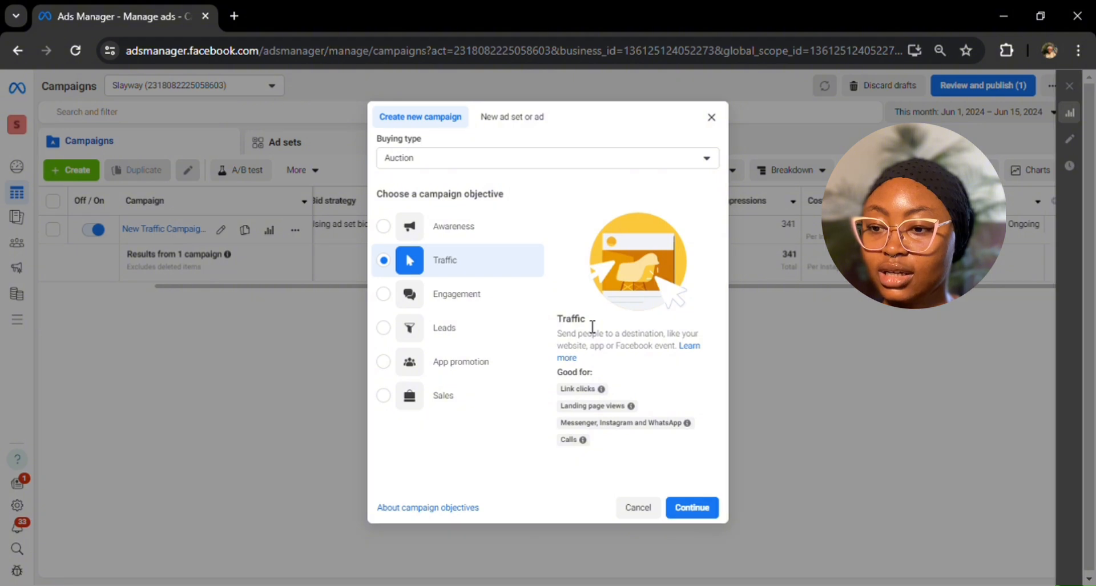
{"action": "left_click", "coordinate": [710, 507]}
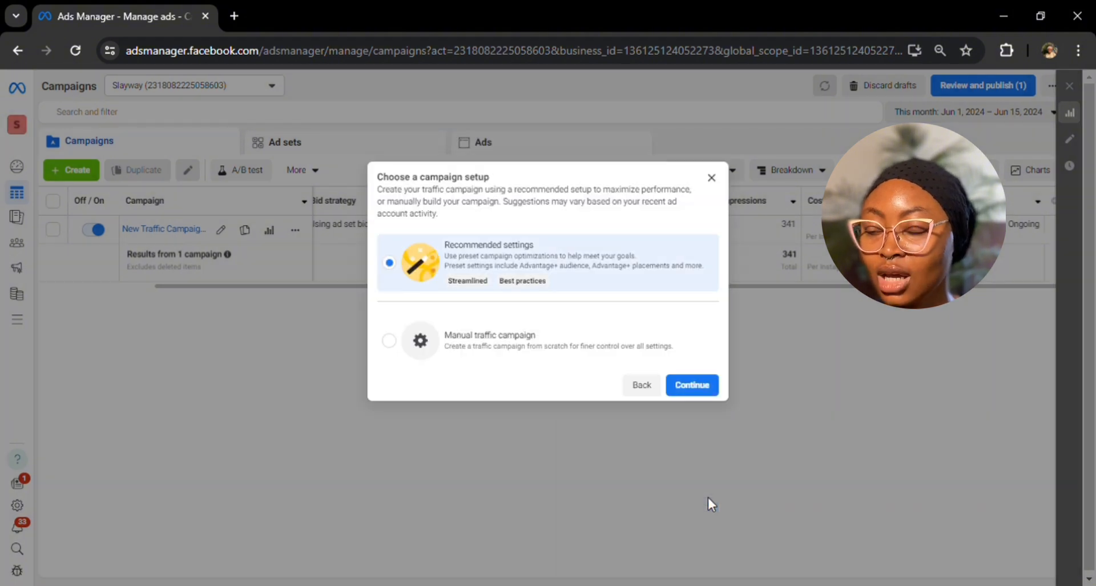
{"action": "left_click", "coordinate": [530, 346]}
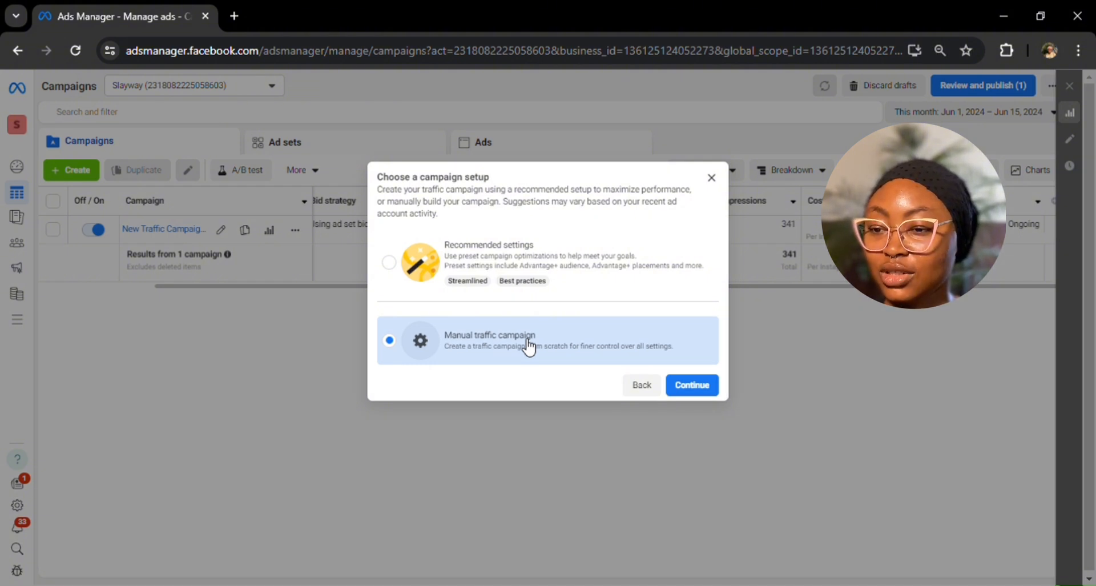
{"action": "left_click", "coordinate": [712, 386]}
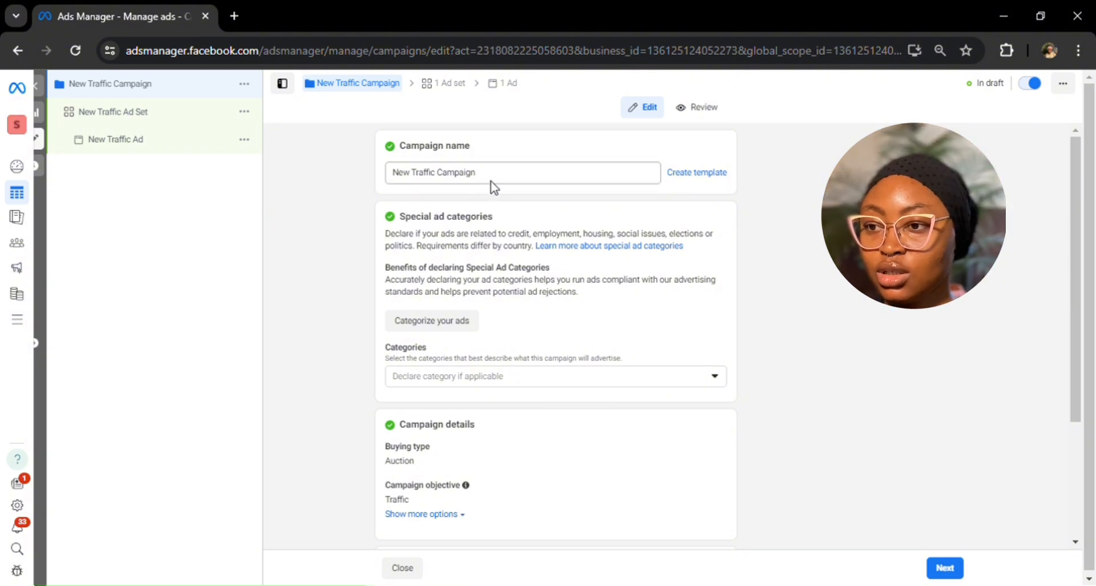
Step: Check the special ad category options, leave the category undeclared and proceed to the ad set settings
{"action": "scroll", "coordinate": [499, 269], "scroll_direction": "down", "scroll_amount": 3}
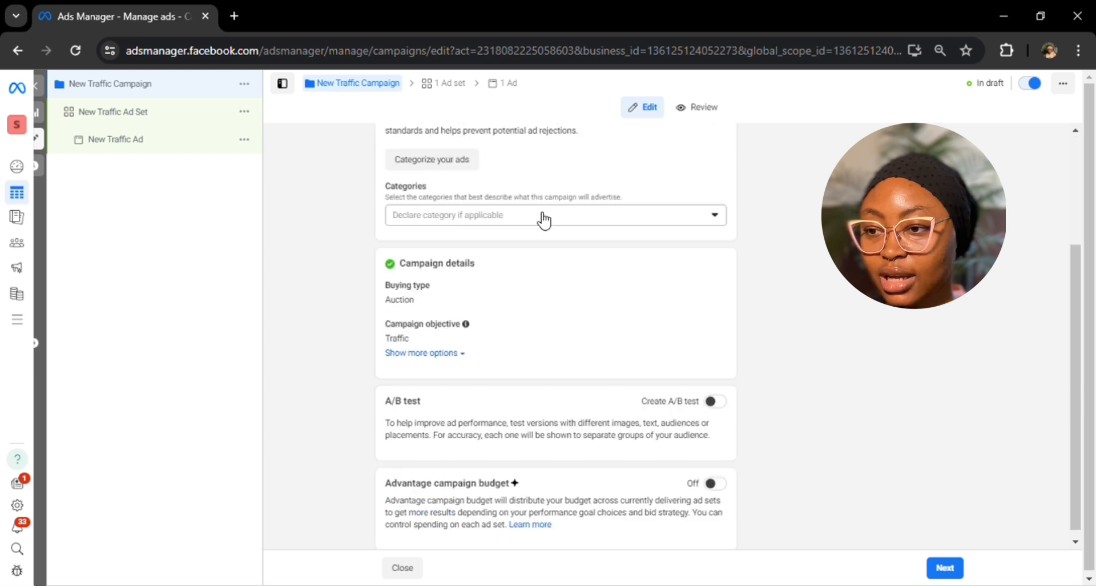
{"action": "left_click", "coordinate": [543, 216]}
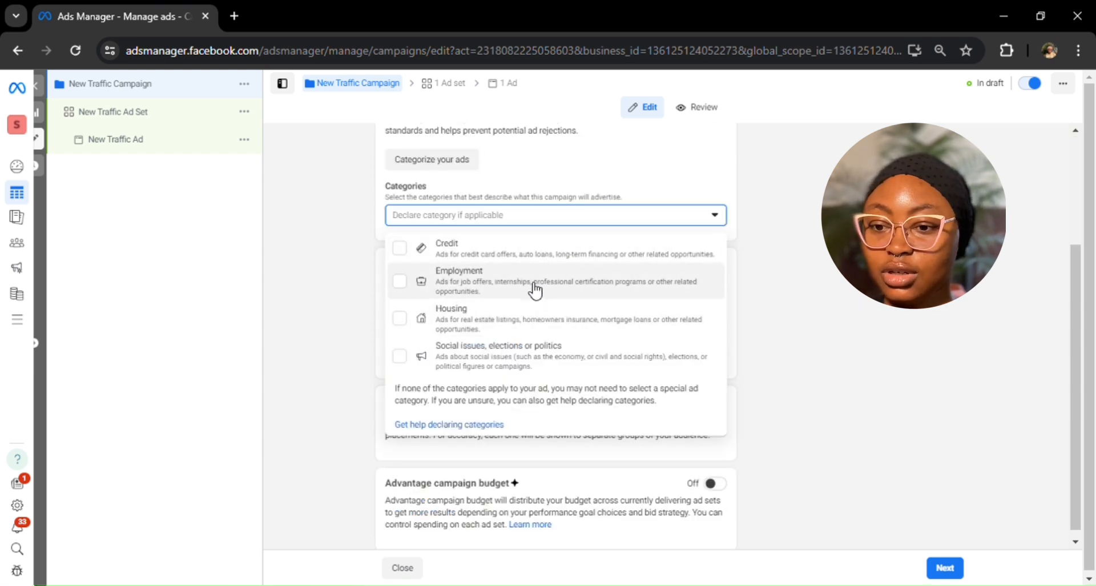
{"action": "left_click", "coordinate": [776, 294]}
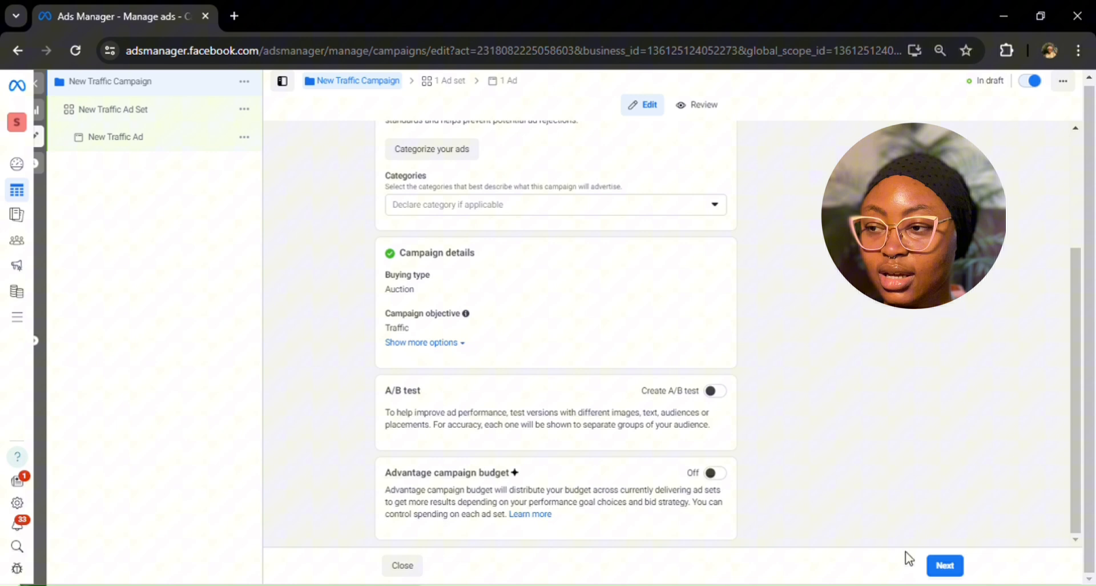
{"action": "left_click", "coordinate": [944, 567]}
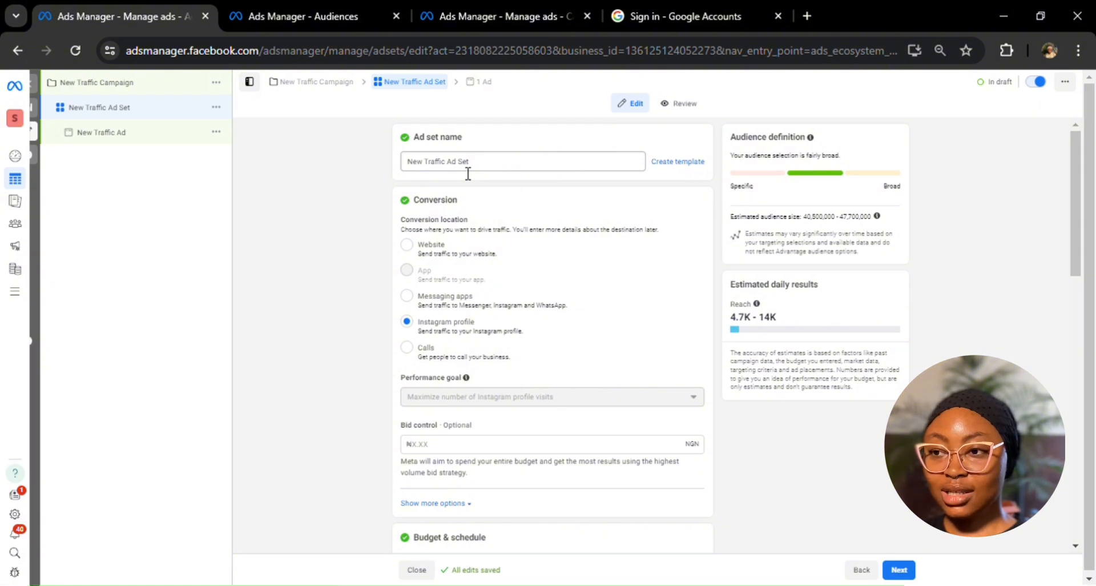
Step: Quick-duplicate the New Traffic Ad Set and delete the resulting copy
{"action": "left_click", "coordinate": [216, 108]}
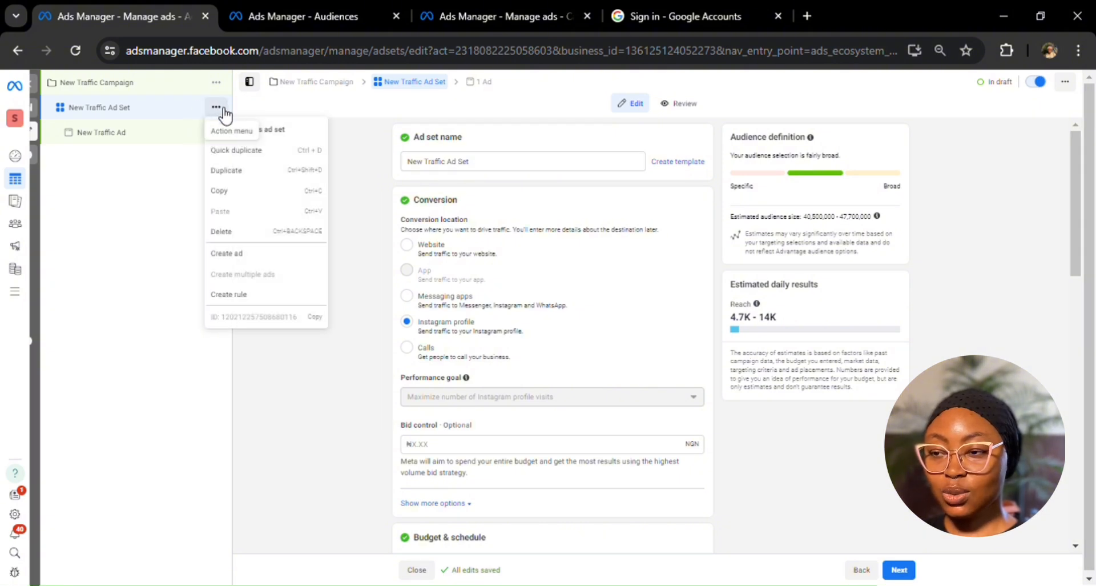
{"action": "left_click", "coordinate": [239, 151]}
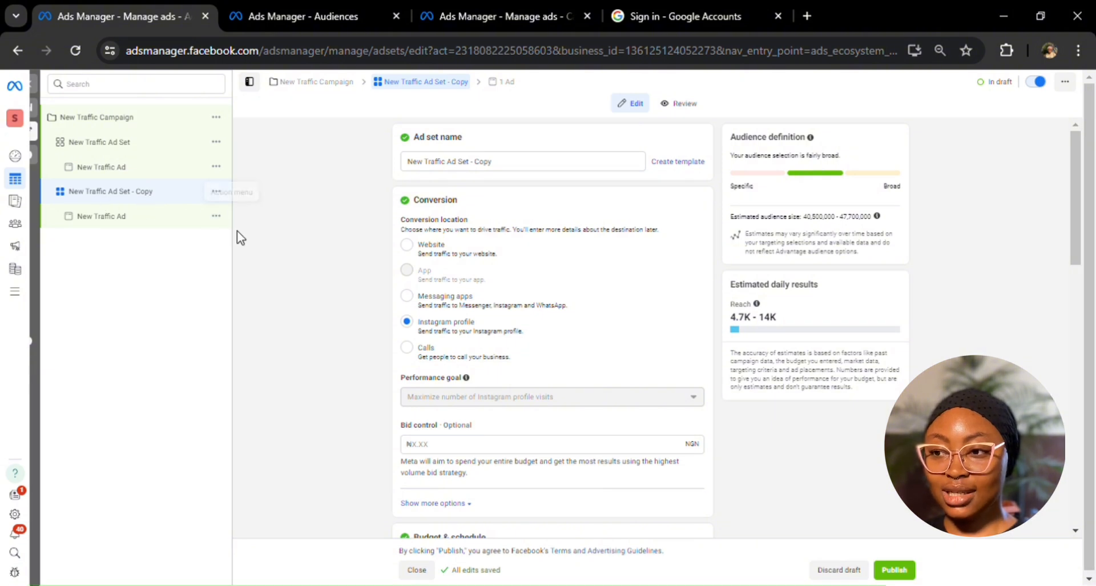
{"action": "left_click", "coordinate": [218, 192]}
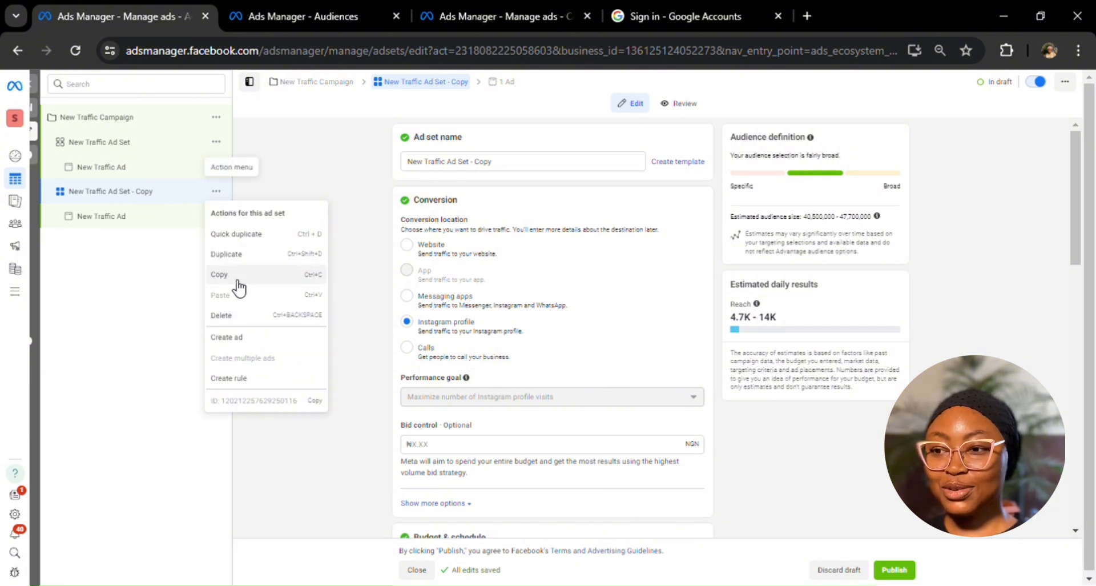
{"action": "left_click", "coordinate": [231, 315]}
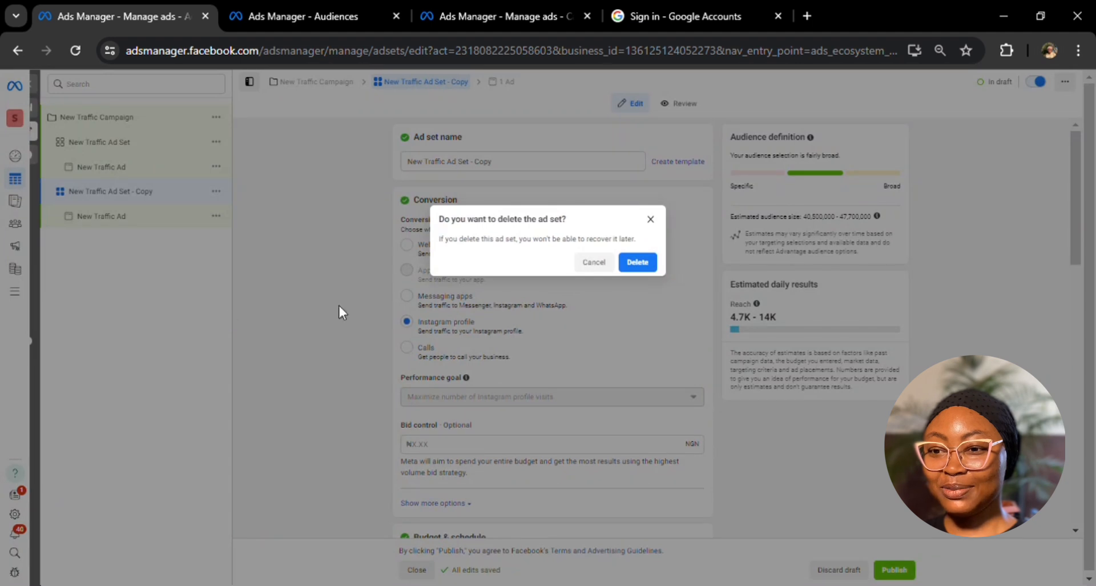
{"action": "left_click", "coordinate": [643, 262]}
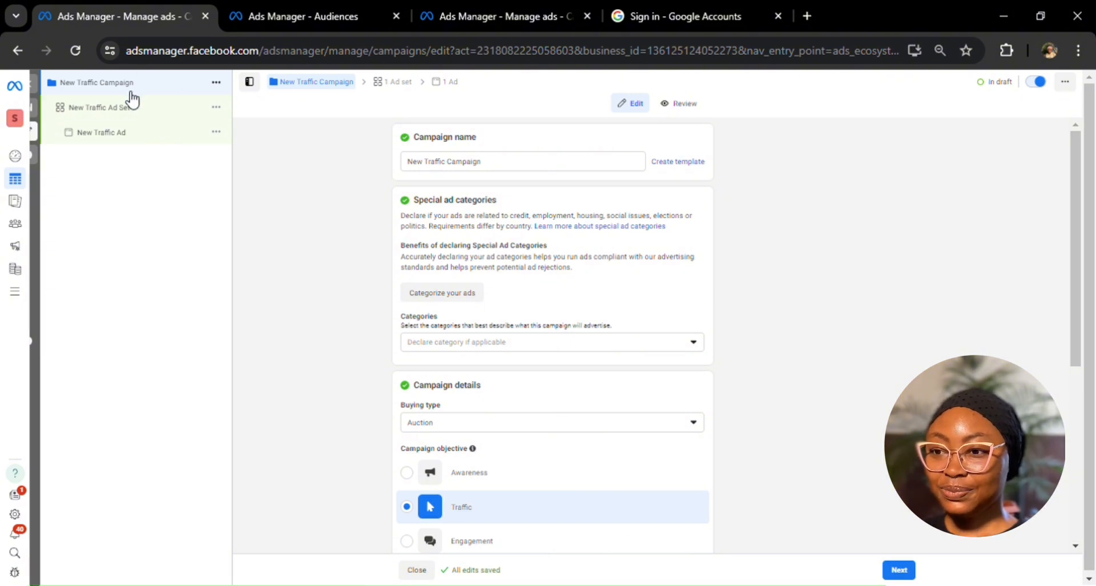
Step: Open the New Traffic Ad Set and choose Instagram profile as its conversion location
{"action": "left_click", "coordinate": [152, 114]}
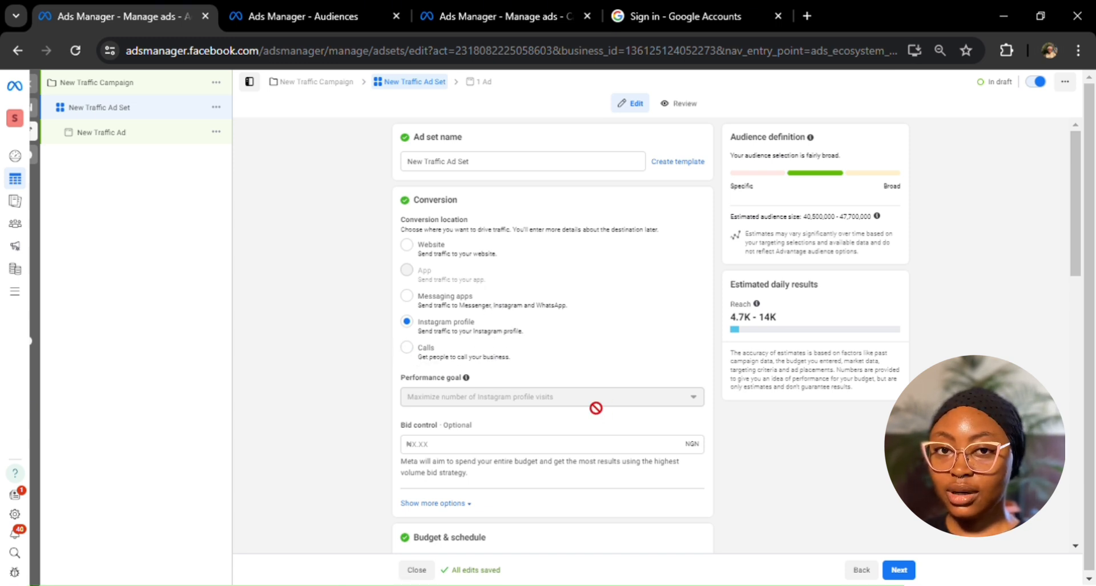
{"action": "mouse_move", "coordinate": [596, 408]}
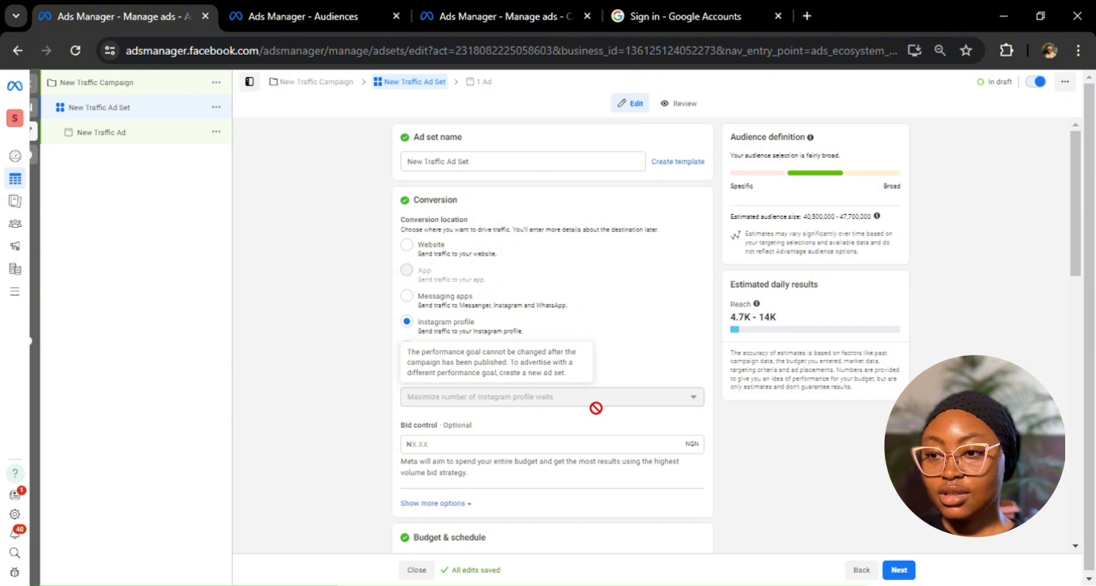
{"action": "left_click", "coordinate": [476, 330]}
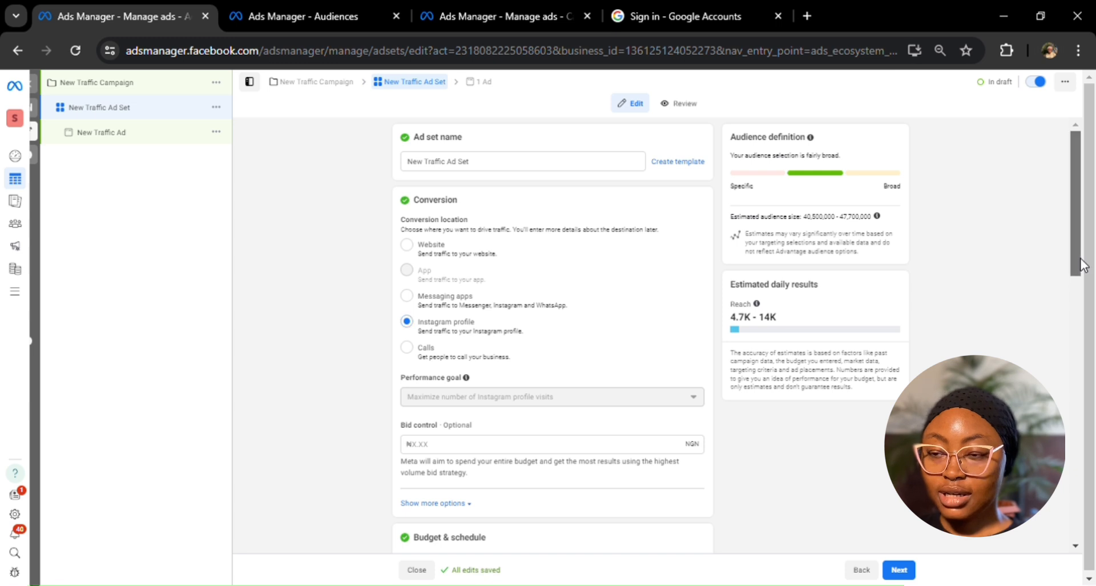
Step: Select Daily budget as the ad set's budget type
{"action": "left_click_drag", "start_coordinate": [1071, 259], "coordinate": [1086, 324]}
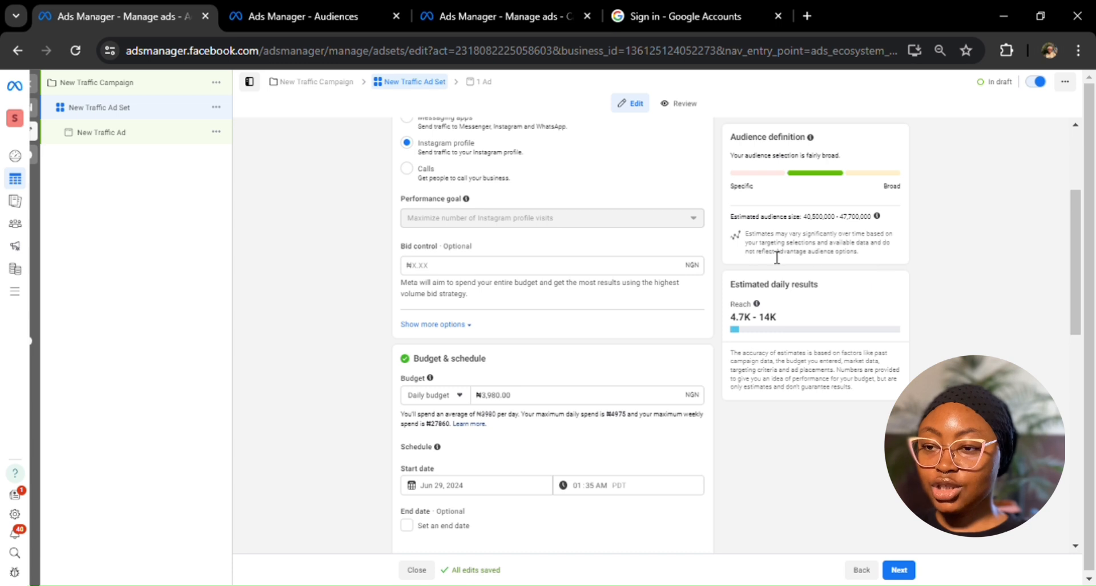
{"action": "mouse_move", "coordinate": [633, 224]}
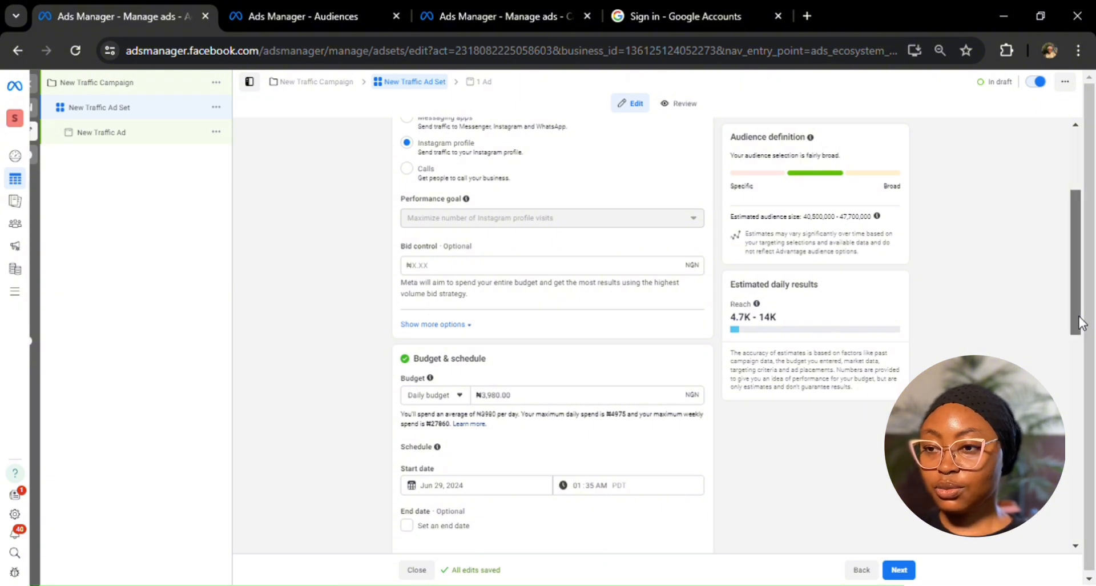
{"action": "left_click_drag", "start_coordinate": [1081, 323], "coordinate": [1090, 369]}
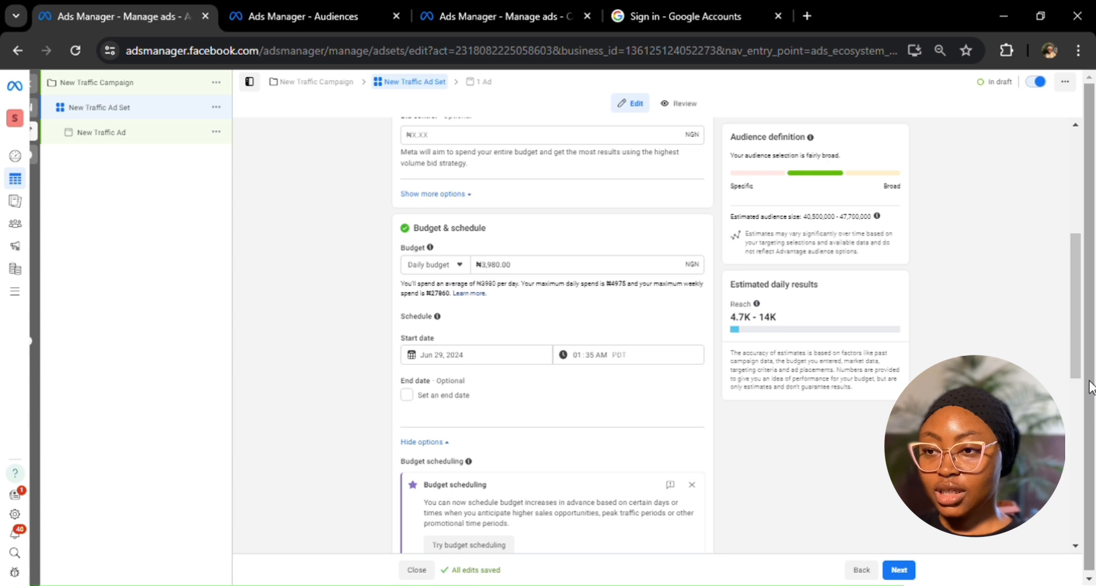
{"action": "left_click", "coordinate": [431, 266]}
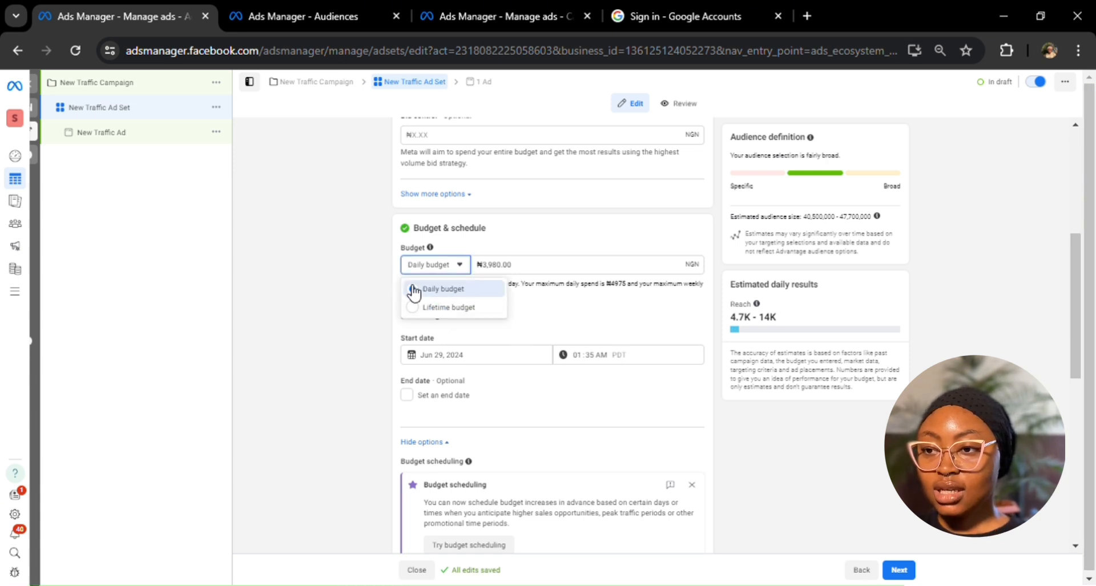
{"action": "left_click", "coordinate": [434, 289]}
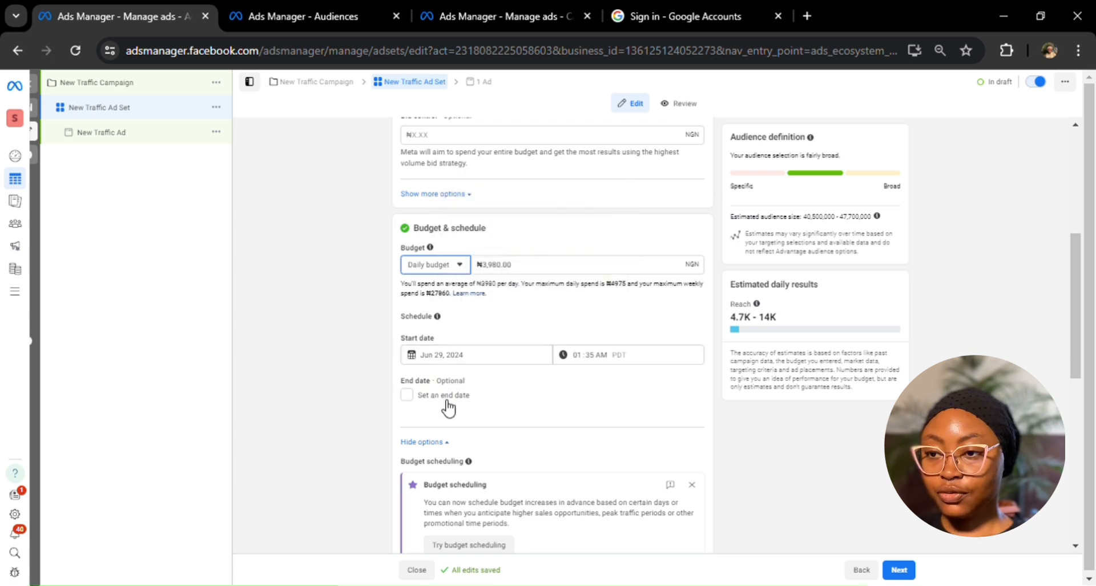
Step: Leave the ad set's end date unset and choose June 29, 2024 as the start date
{"action": "left_click", "coordinate": [447, 398]}
{"action": "left_click", "coordinate": [448, 401]}
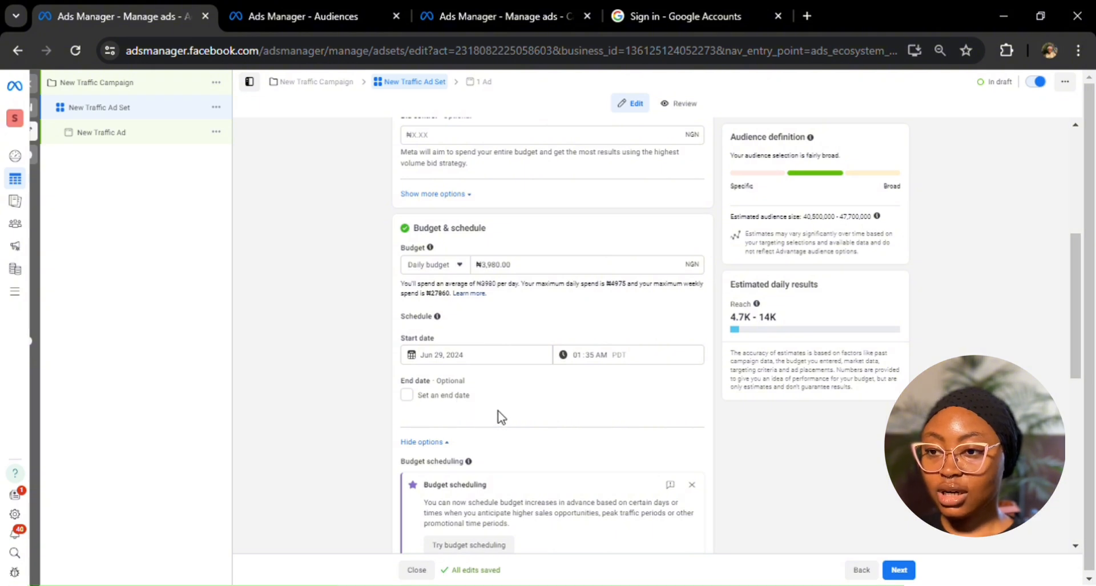
{"action": "left_click", "coordinate": [467, 357]}
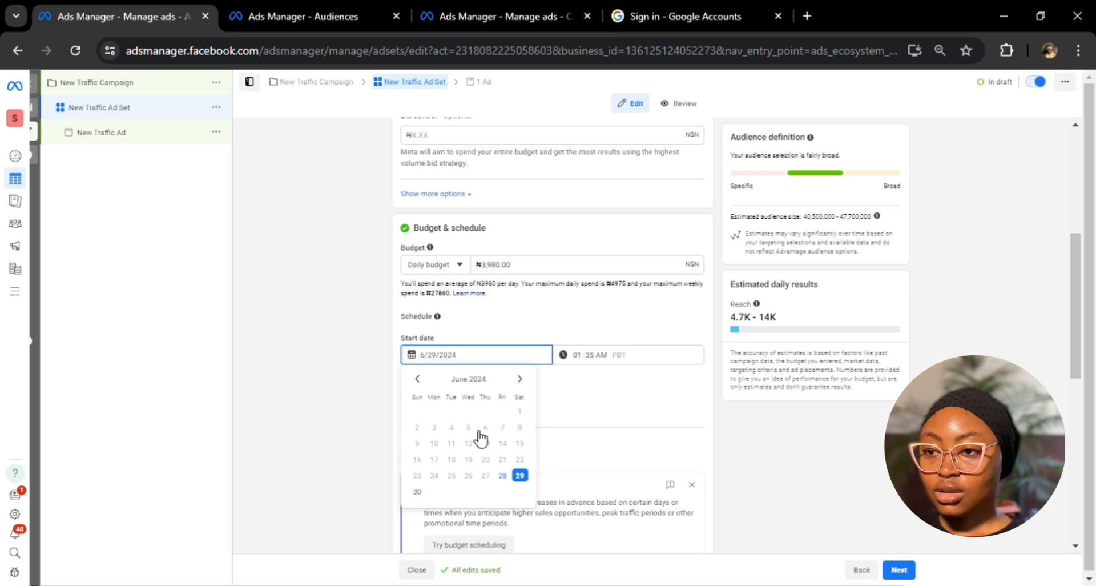
{"action": "left_click", "coordinate": [520, 475]}
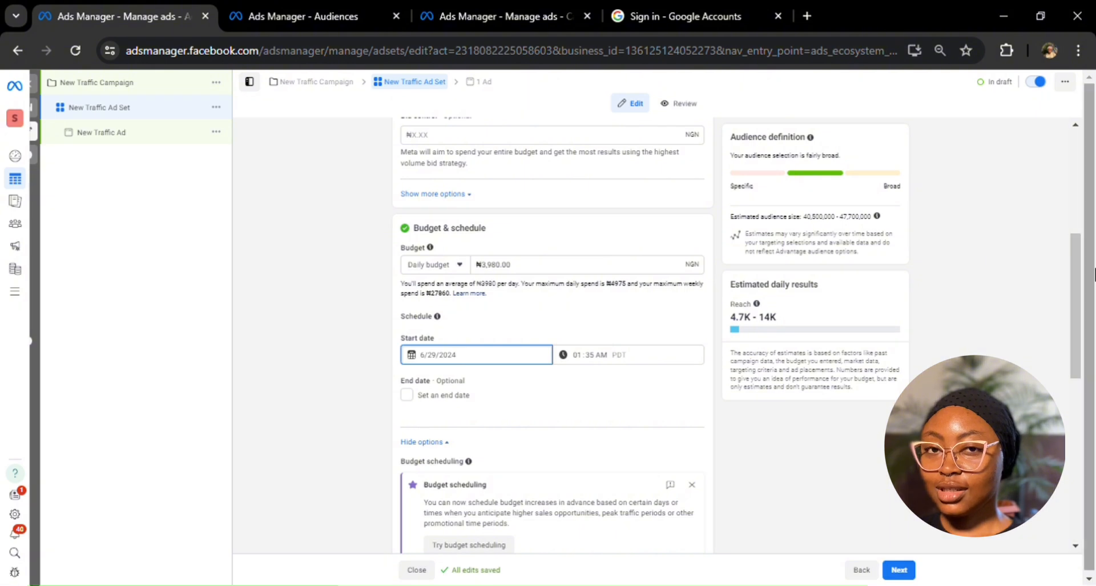
Step: Open the audience locations for editing and set the minimum age to 24 in the audience controls
{"action": "left_click_drag", "start_coordinate": [1072, 282], "coordinate": [1074, 439]}
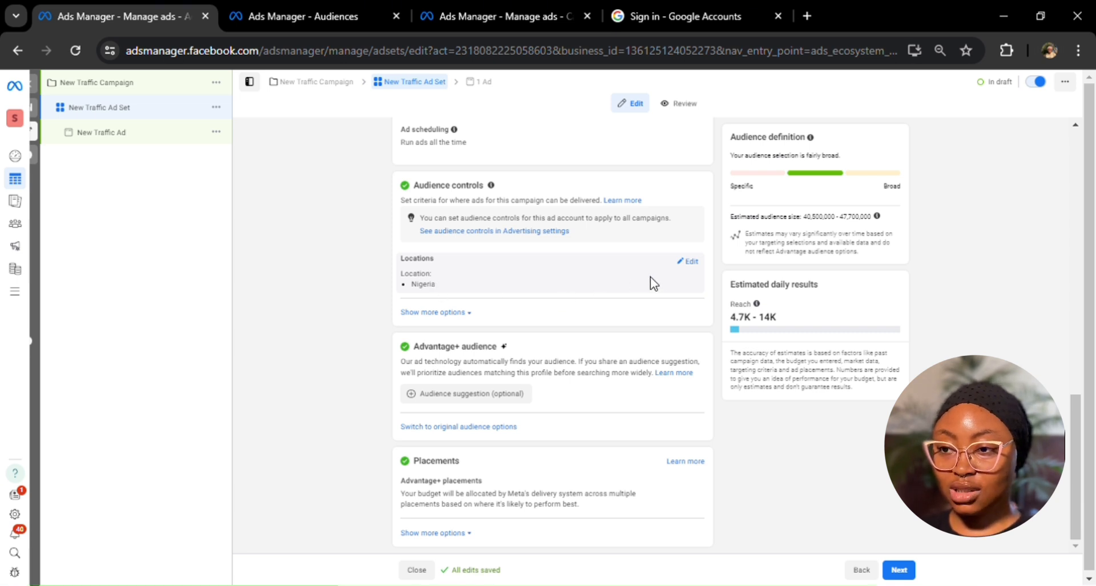
{"action": "left_click", "coordinate": [688, 262]}
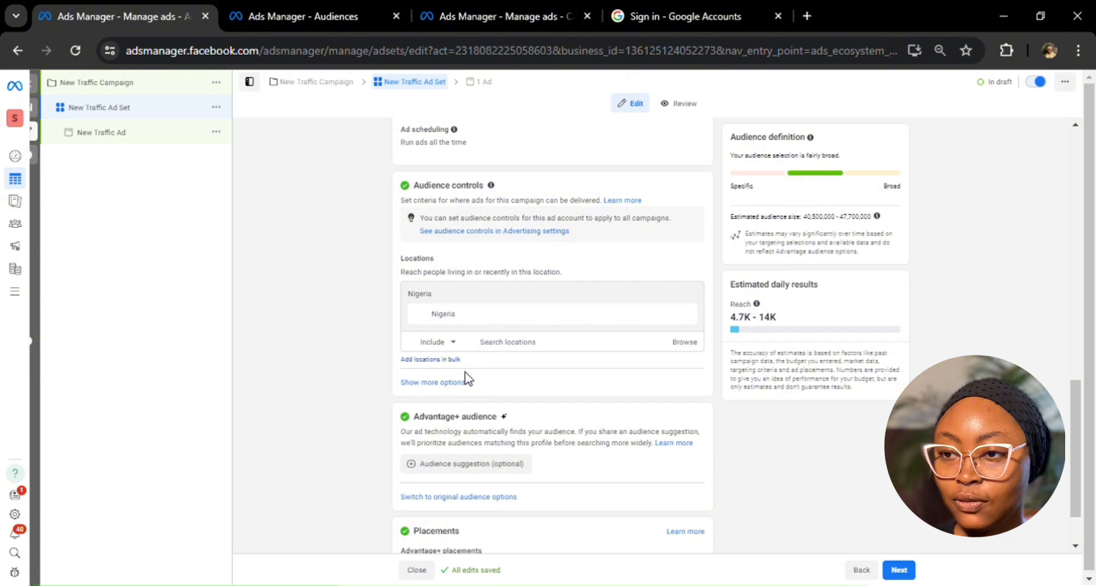
{"action": "left_click", "coordinate": [448, 383]}
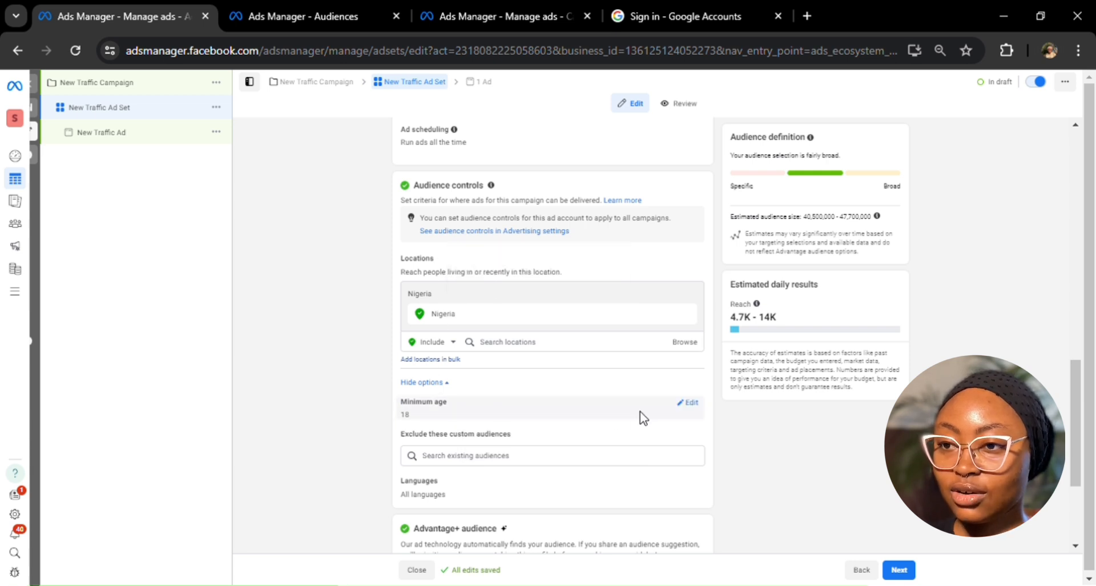
{"action": "left_click", "coordinate": [692, 408]}
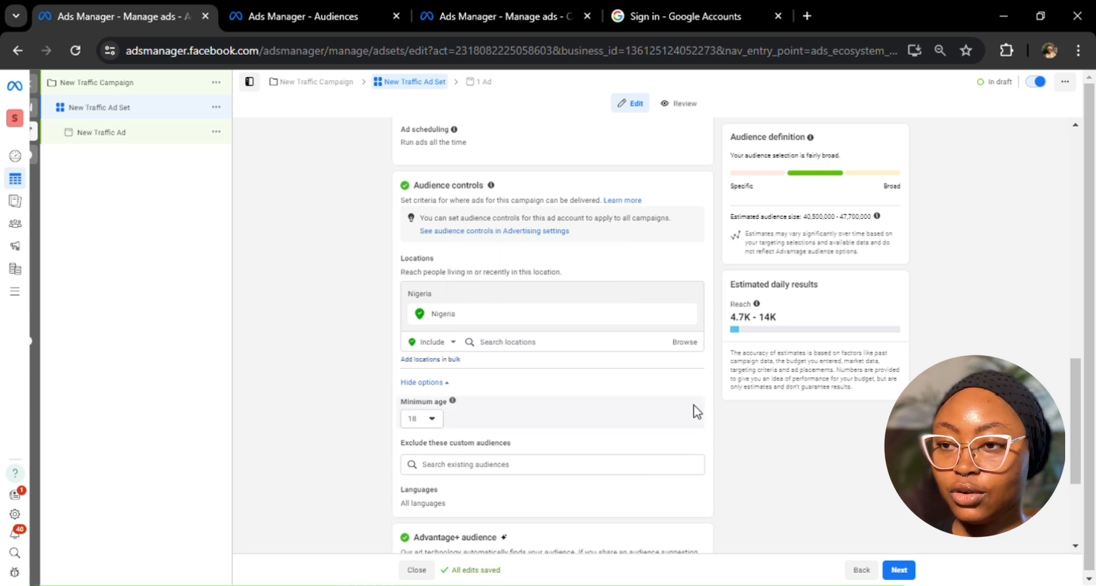
{"action": "left_click", "coordinate": [432, 422]}
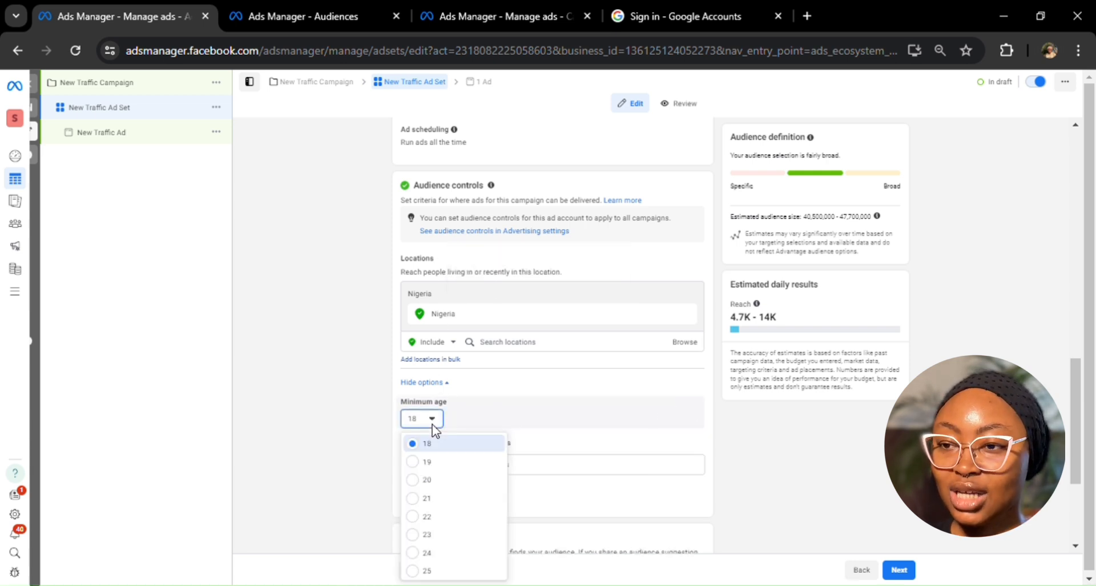
{"action": "left_click", "coordinate": [428, 552]}
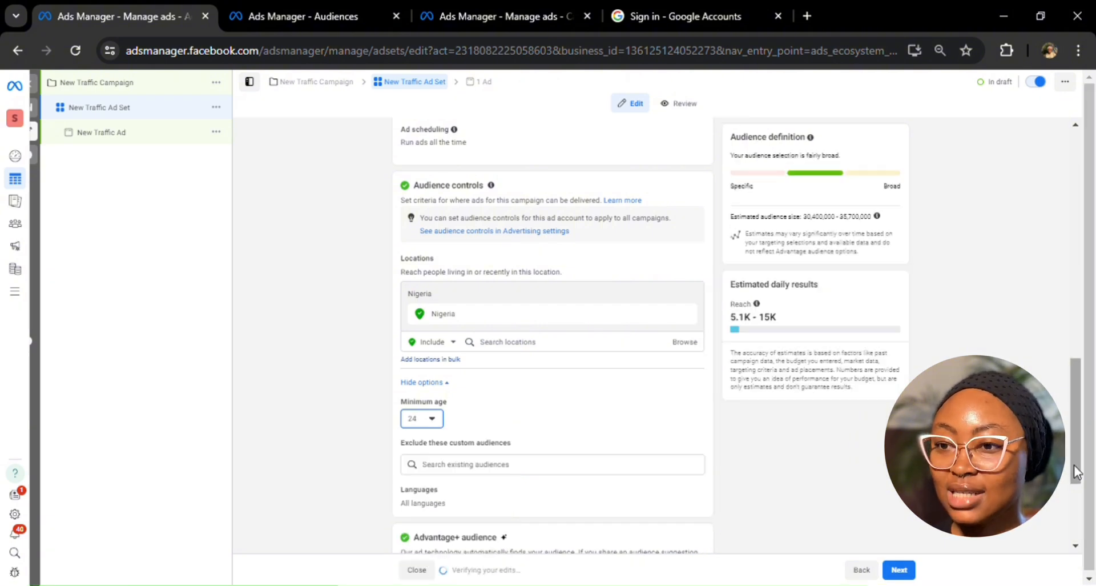
{"action": "scroll", "coordinate": [1078, 496], "scroll_direction": "down", "scroll_amount": 2}
{"action": "scroll", "coordinate": [1078, 496], "scroll_direction": "down", "scroll_amount": 3}
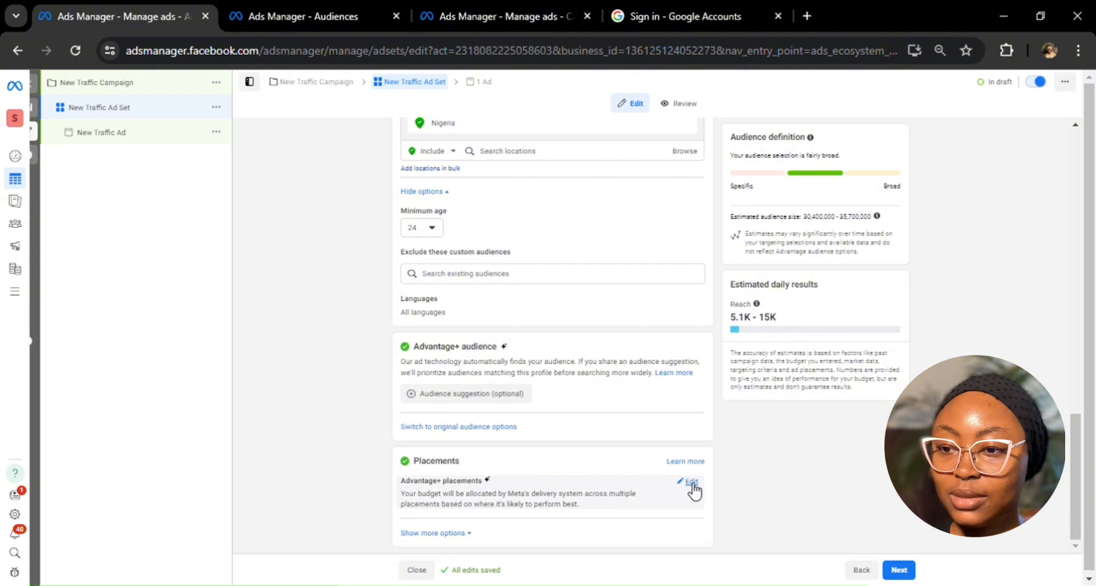
Step: Switch the ad set's placements to Manual placements and review the platforms and placements included
{"action": "left_click", "coordinate": [696, 487]}
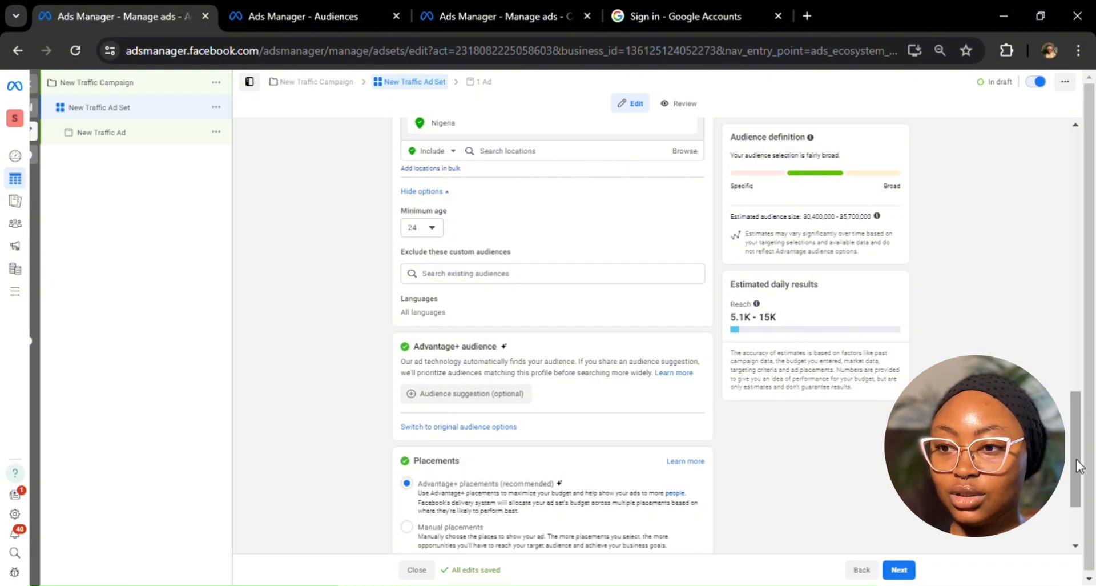
{"action": "left_click_drag", "start_coordinate": [1078, 460], "coordinate": [1079, 500]}
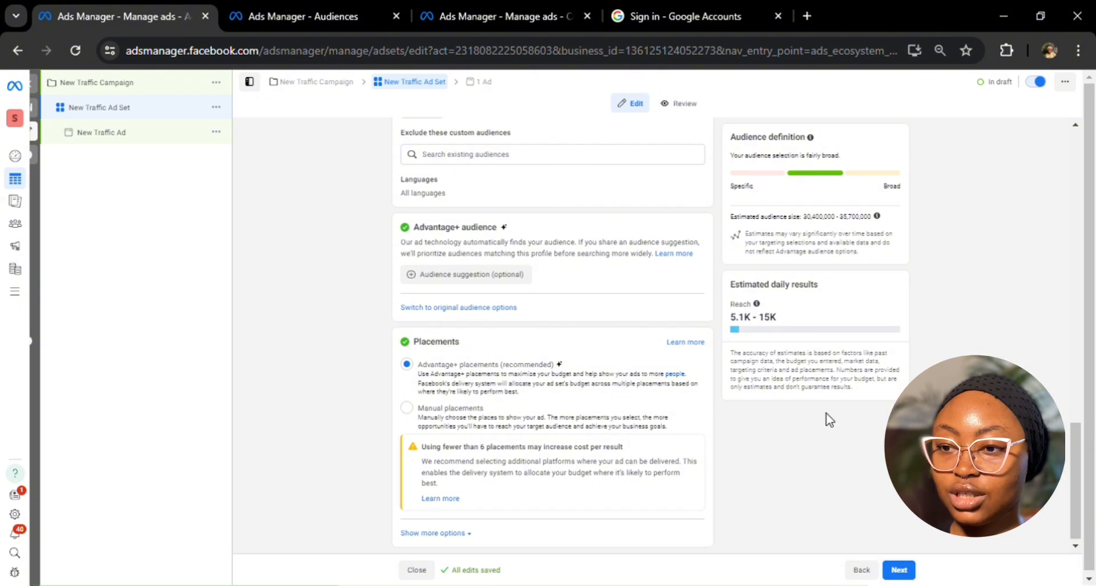
{"action": "left_click", "coordinate": [552, 426]}
{"action": "scroll", "coordinate": [553, 425], "scroll_direction": "down", "scroll_amount": 2}
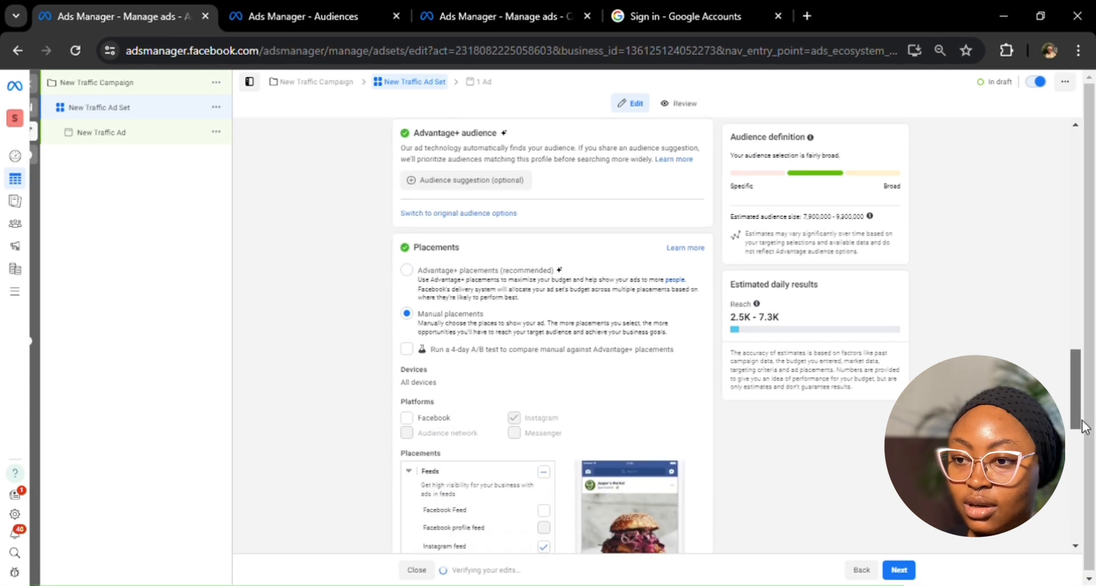
{"action": "scroll", "coordinate": [1088, 432], "scroll_direction": "down", "scroll_amount": 1}
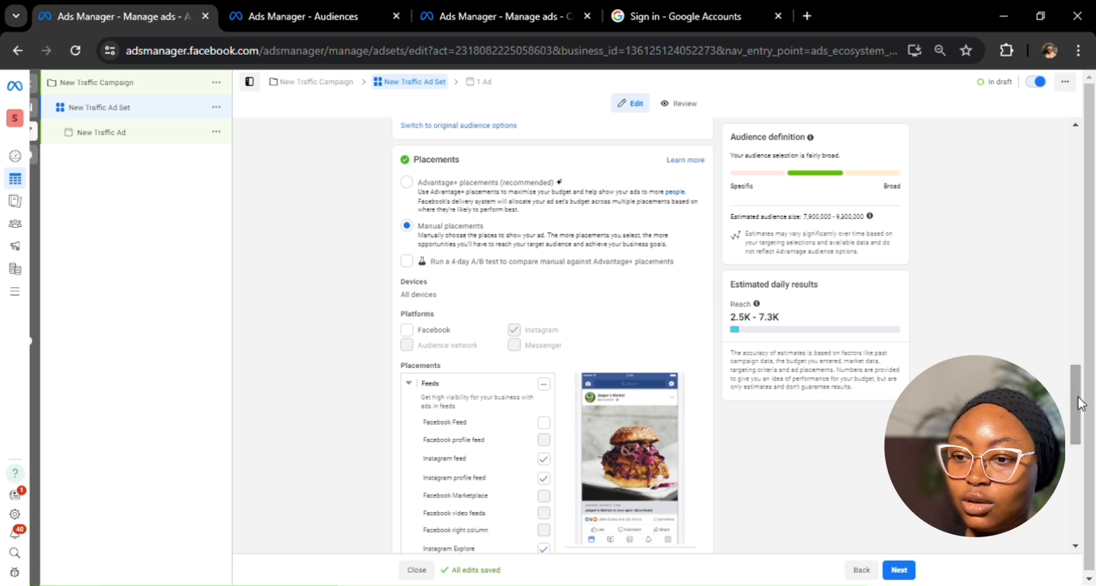
{"action": "left_click_drag", "start_coordinate": [1081, 402], "coordinate": [1085, 553]}
{"action": "scroll", "coordinate": [1002, 454], "scroll_direction": "up", "scroll_amount": 10}
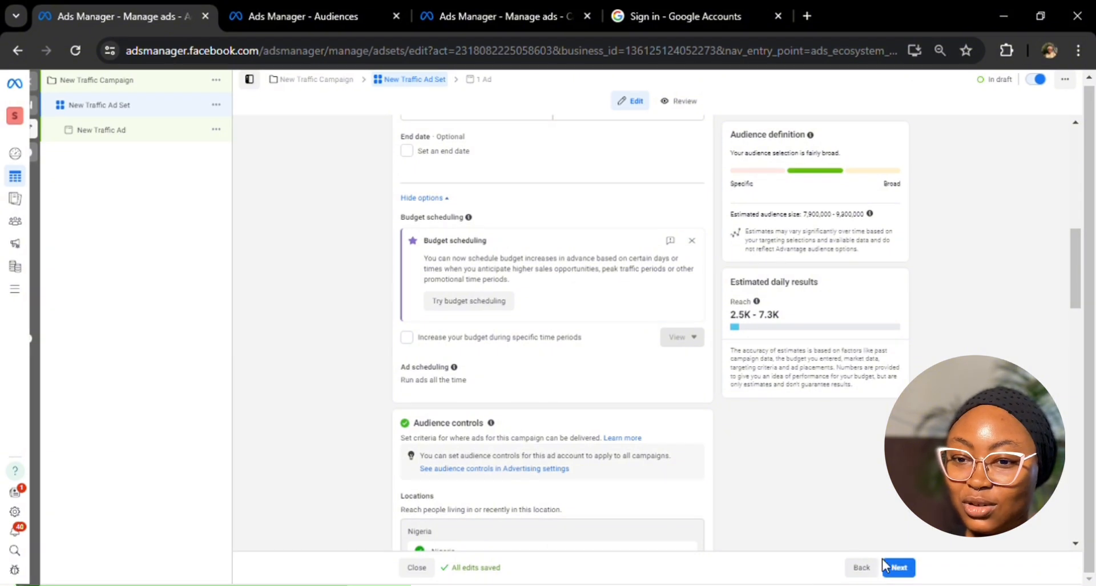
Step: Proceed to the New Traffic Ad and keep Create ad as its ad setup option
{"action": "left_click", "coordinate": [900, 566]}
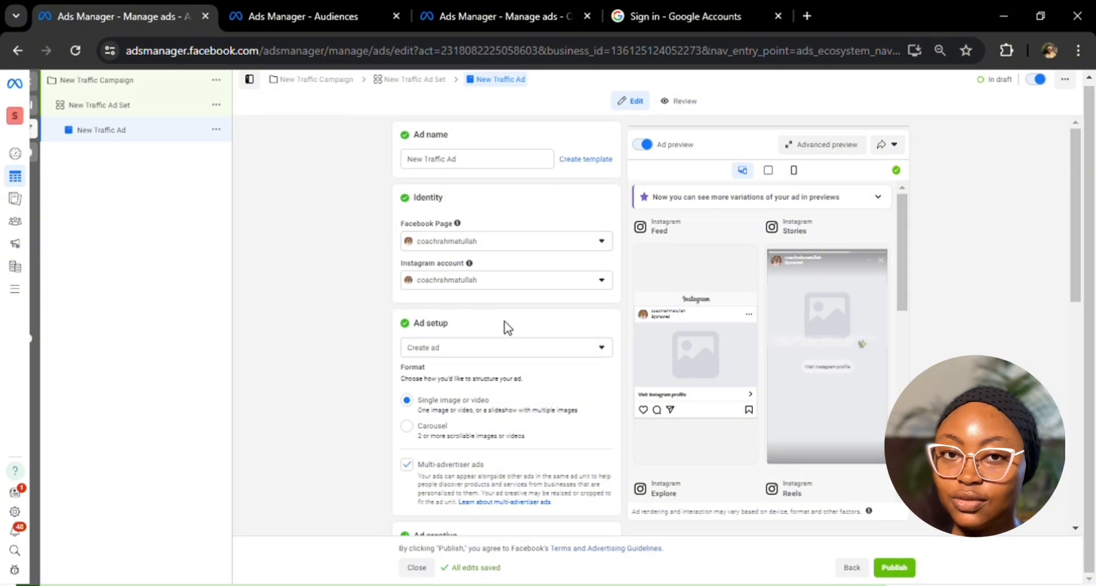
{"action": "left_click", "coordinate": [496, 359]}
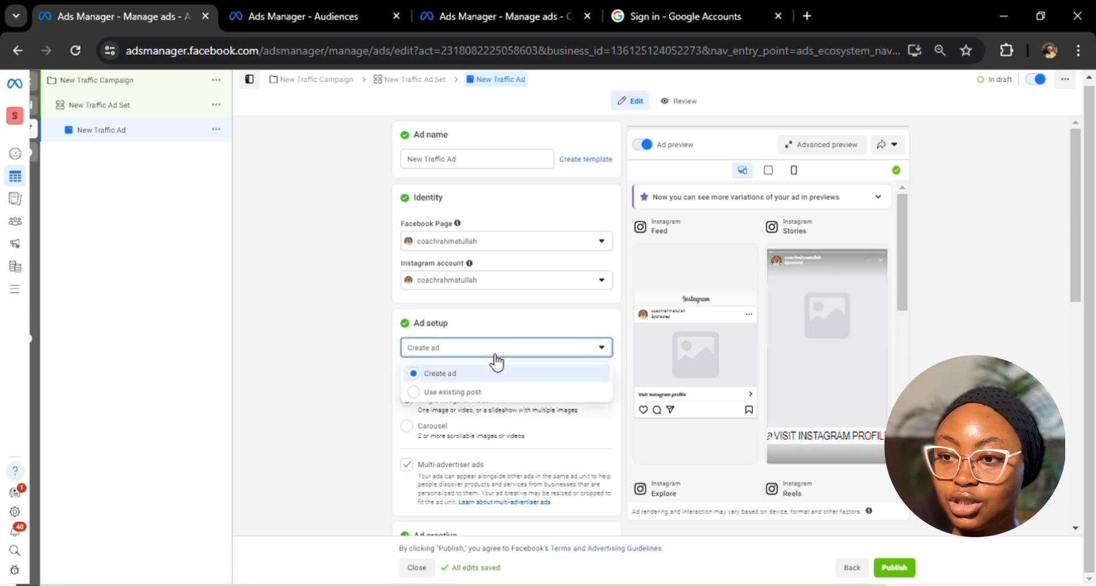
{"action": "left_click", "coordinate": [494, 363]}
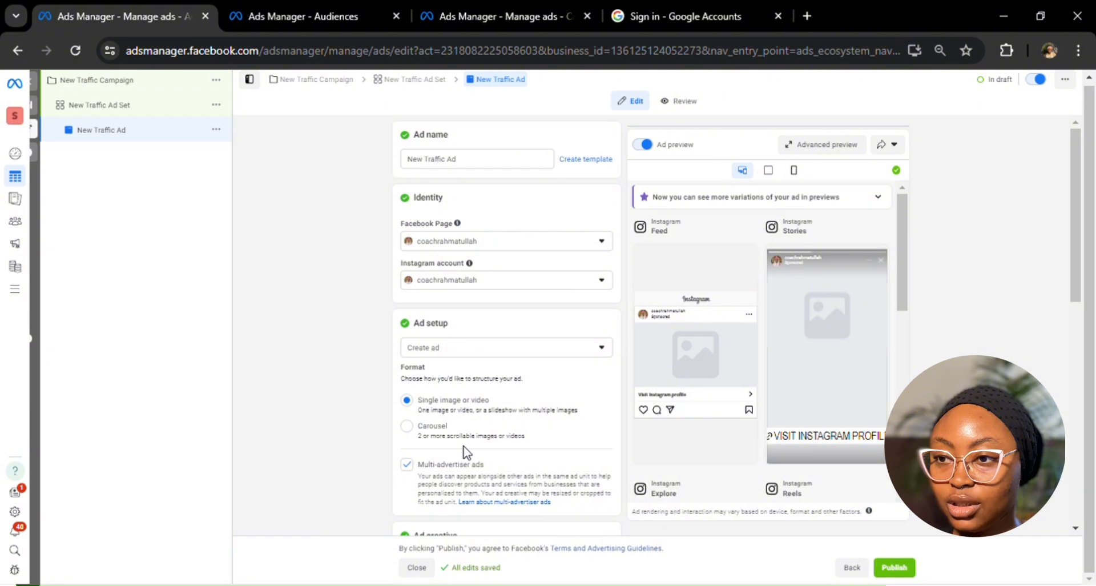
Step: Browse the media sources for the ad creative and add the fourth video from the Instagram Videos
{"action": "scroll", "coordinate": [465, 451], "scroll_direction": "down", "scroll_amount": 5}
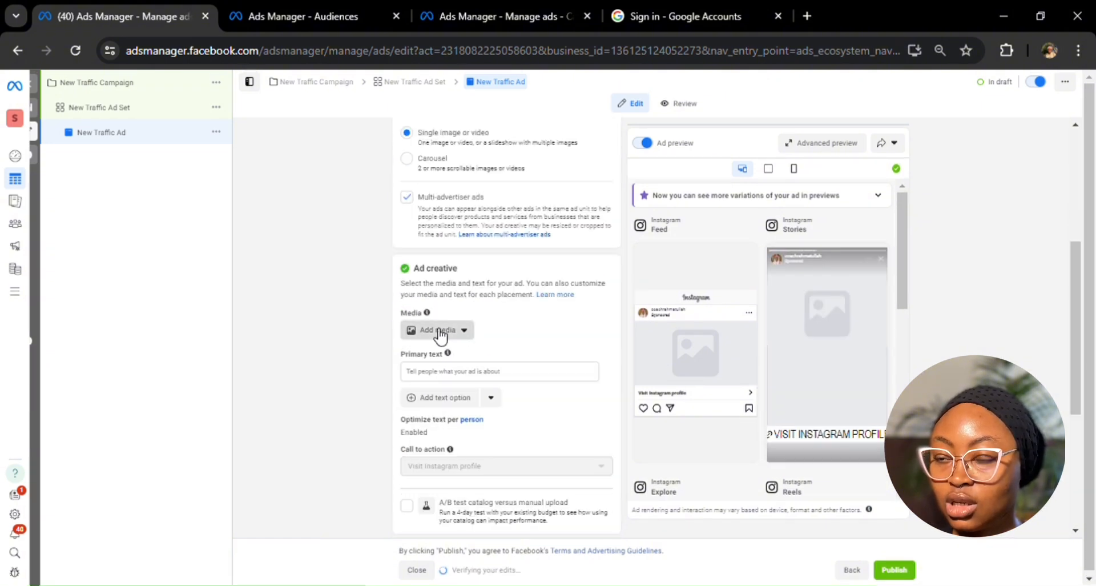
{"action": "left_click", "coordinate": [446, 332]}
{"action": "left_click", "coordinate": [437, 377]}
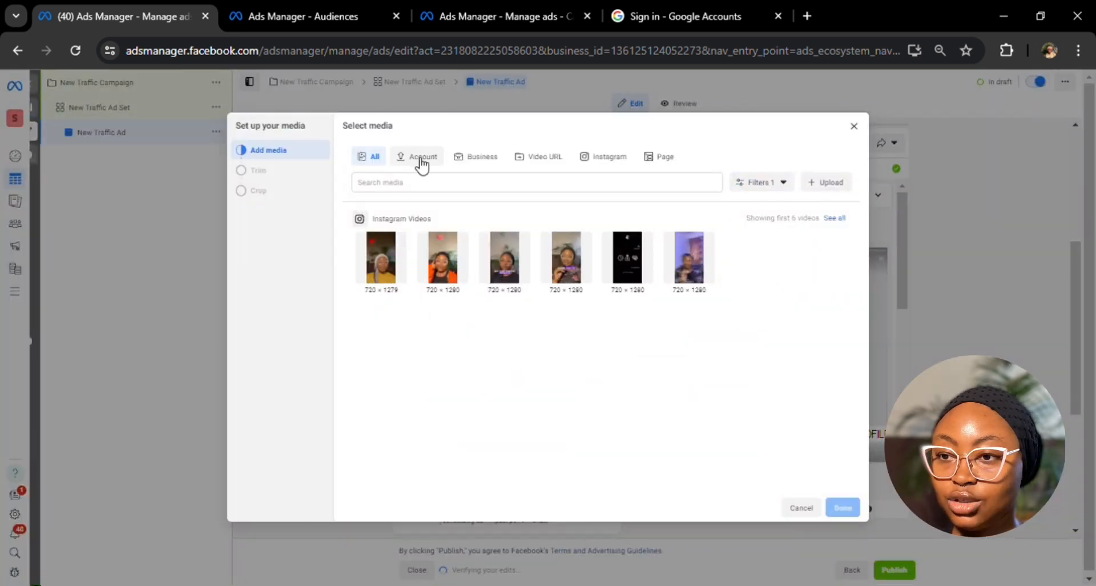
{"action": "left_click", "coordinate": [559, 159]}
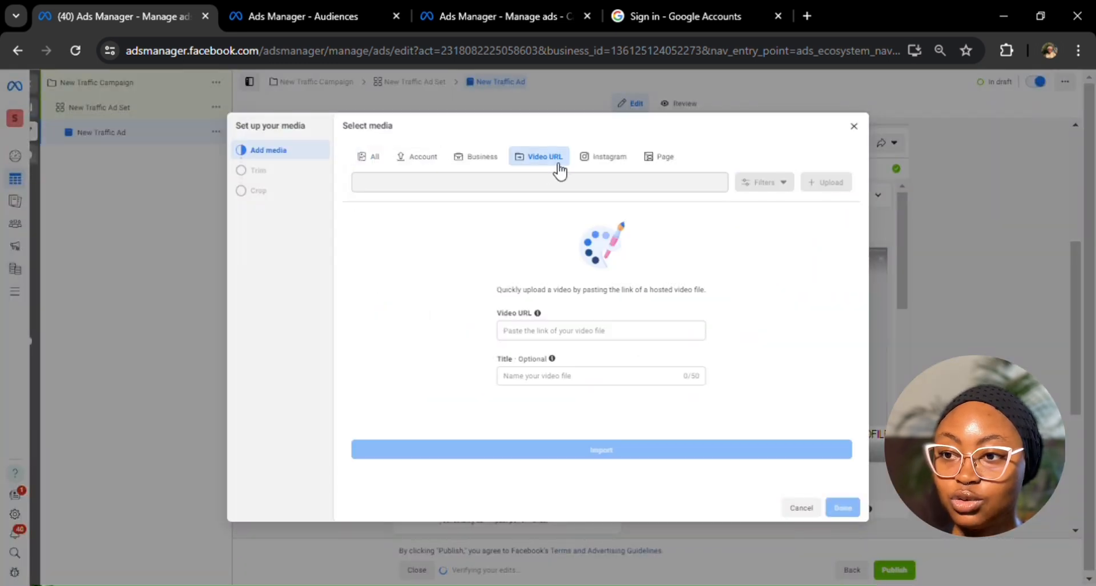
{"action": "left_click", "coordinate": [605, 160]}
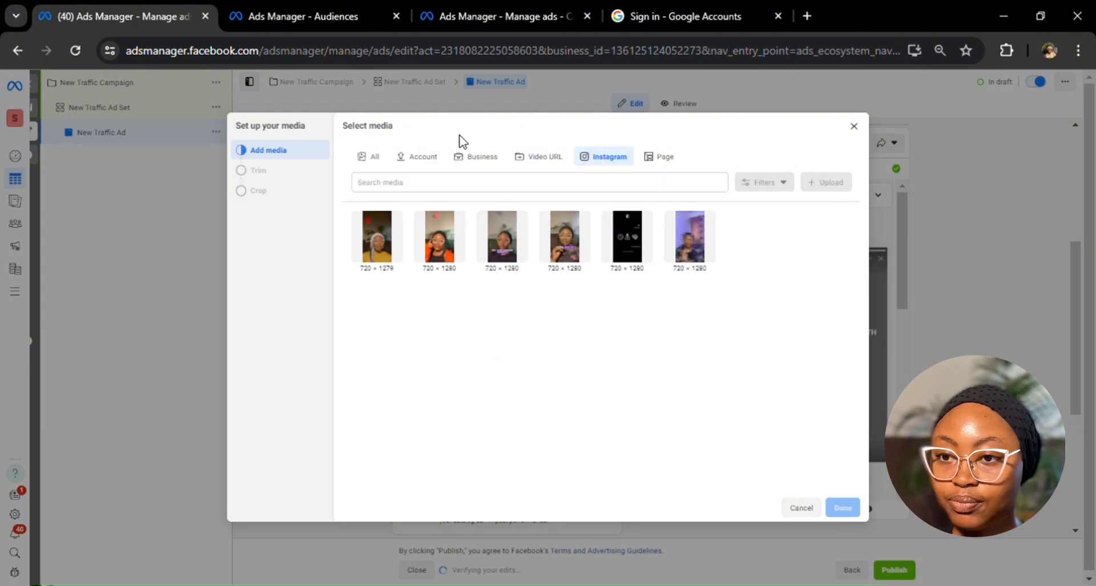
{"action": "left_click", "coordinate": [365, 161]}
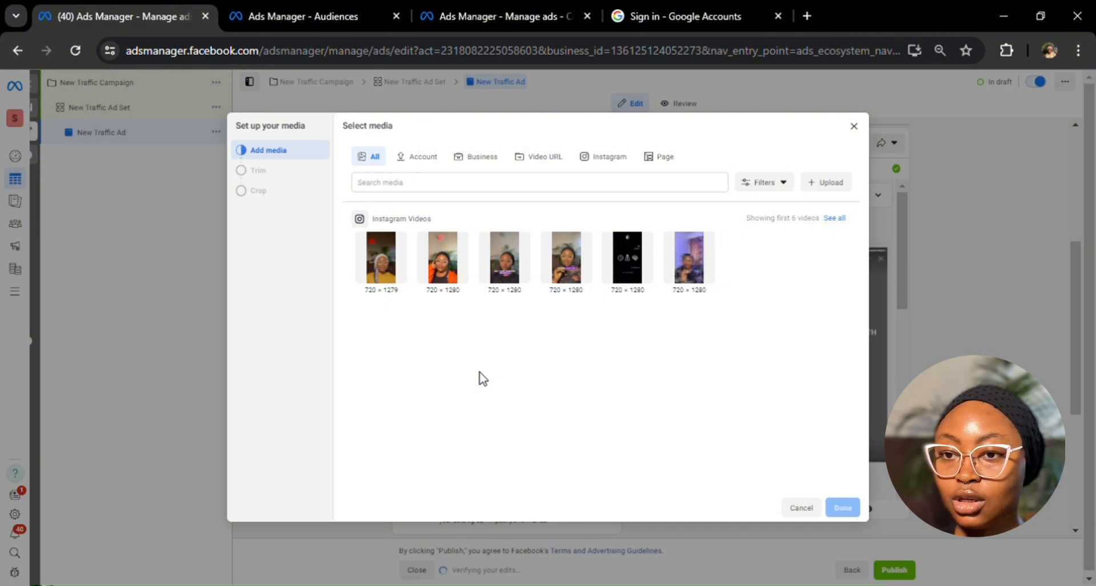
{"action": "left_click", "coordinate": [571, 264]}
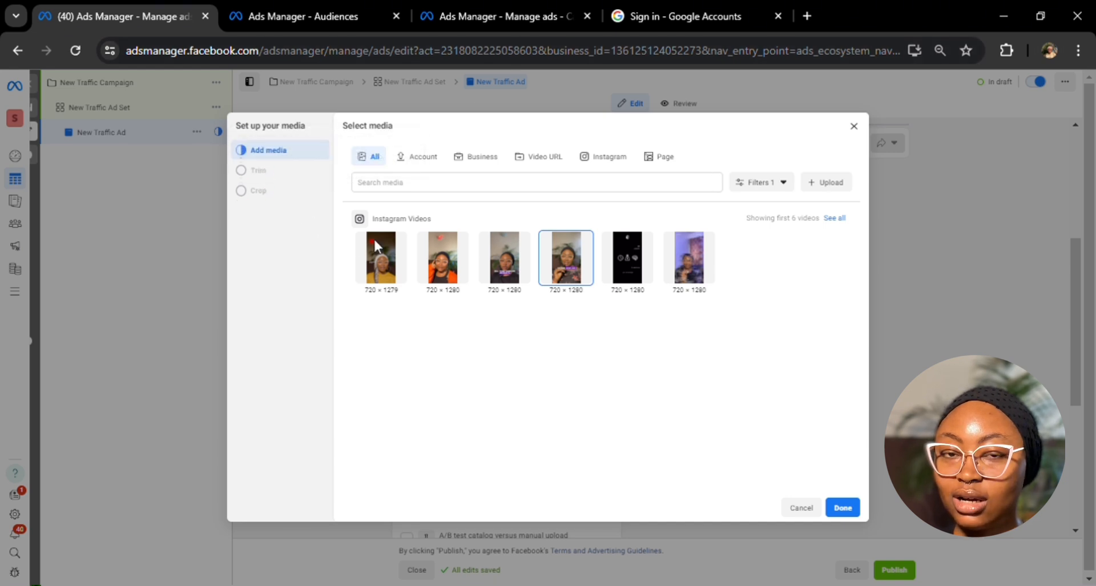
{"action": "left_click", "coordinate": [844, 507]}
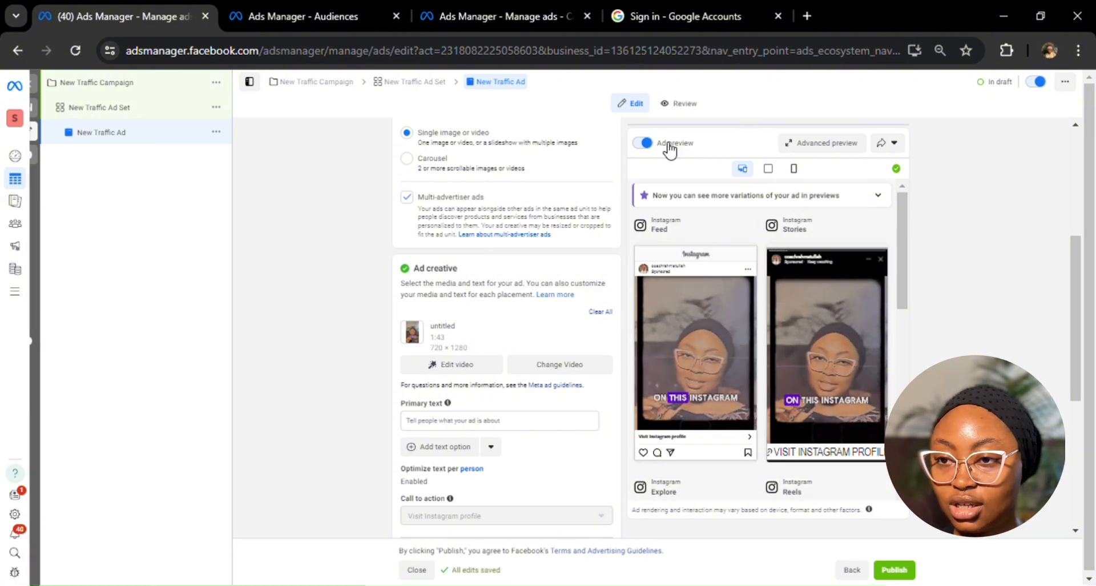
Step: Enter "SKINCARE" as the ad creative's primary text
{"action": "scroll", "coordinate": [491, 331], "scroll_direction": "down", "scroll_amount": 2}
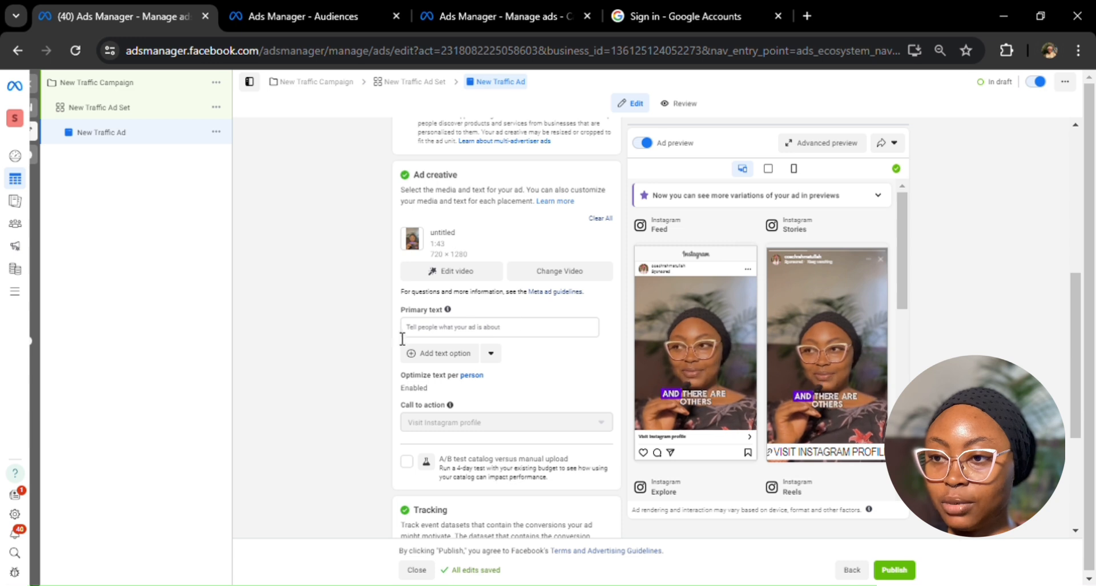
{"action": "left_click", "coordinate": [518, 334]}
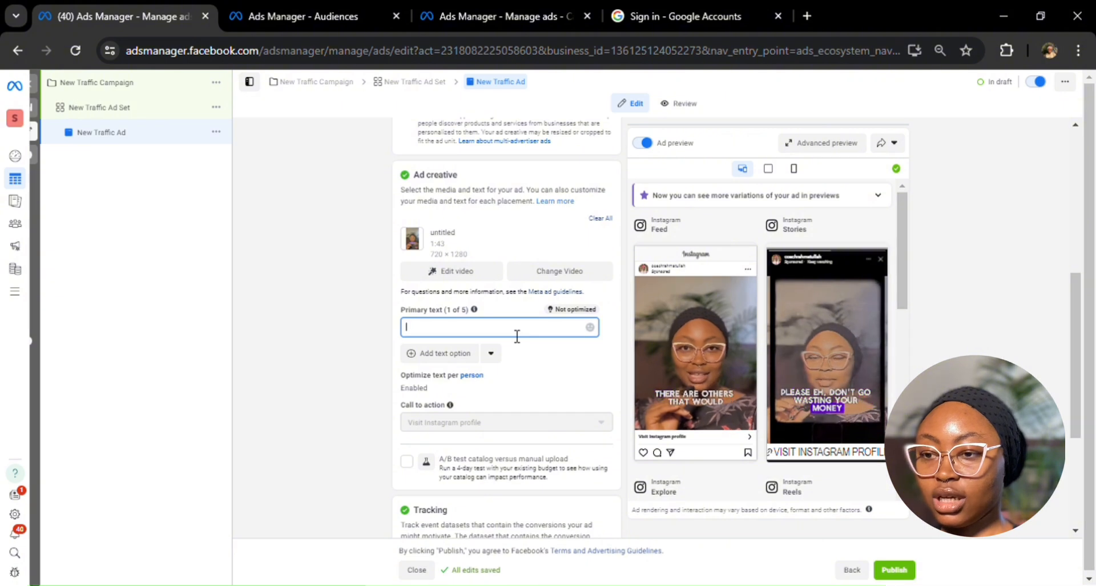
{"action": "type", "text": "SKINCARE"}
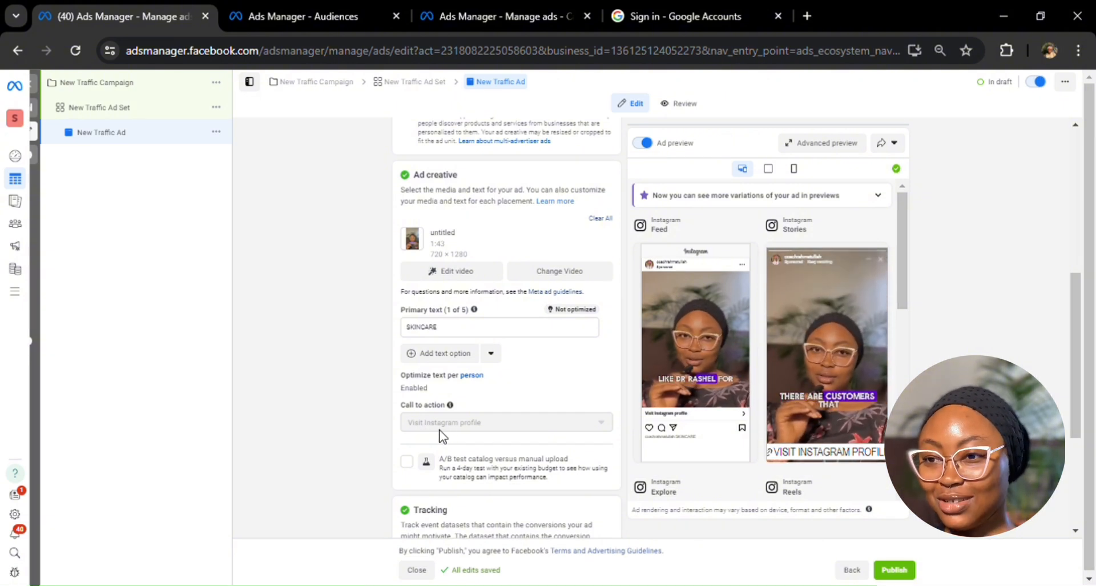
Step: Review the ad's tracking settings, publish the traffic campaign with its ad set and ad, and dismiss the publishing notification
{"action": "left_click_drag", "start_coordinate": [1071, 343], "coordinate": [1081, 447]}
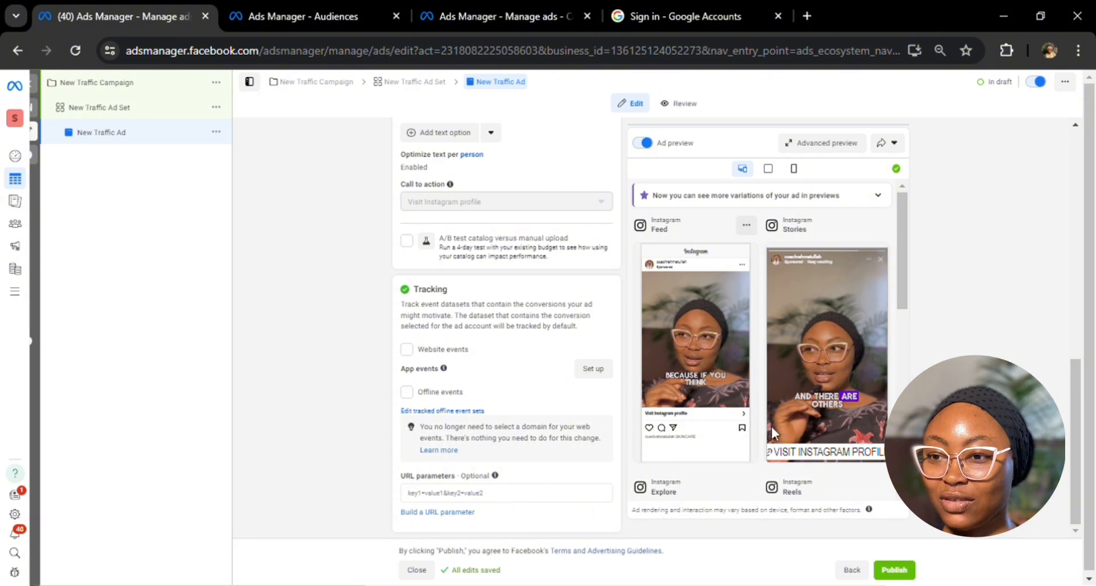
{"action": "left_click", "coordinate": [894, 570]}
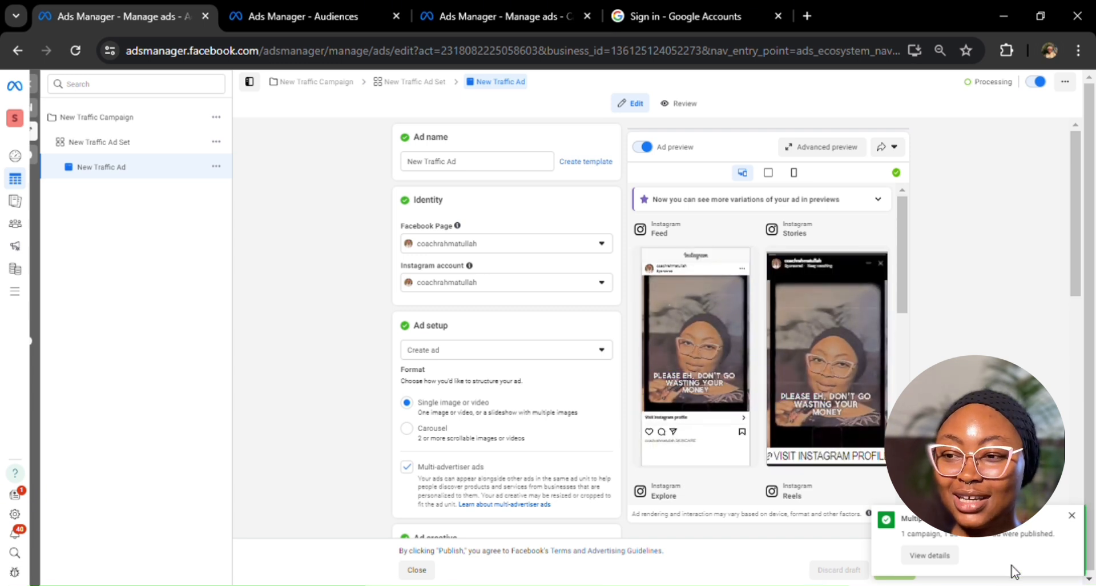
{"action": "left_click", "coordinate": [1072, 516]}
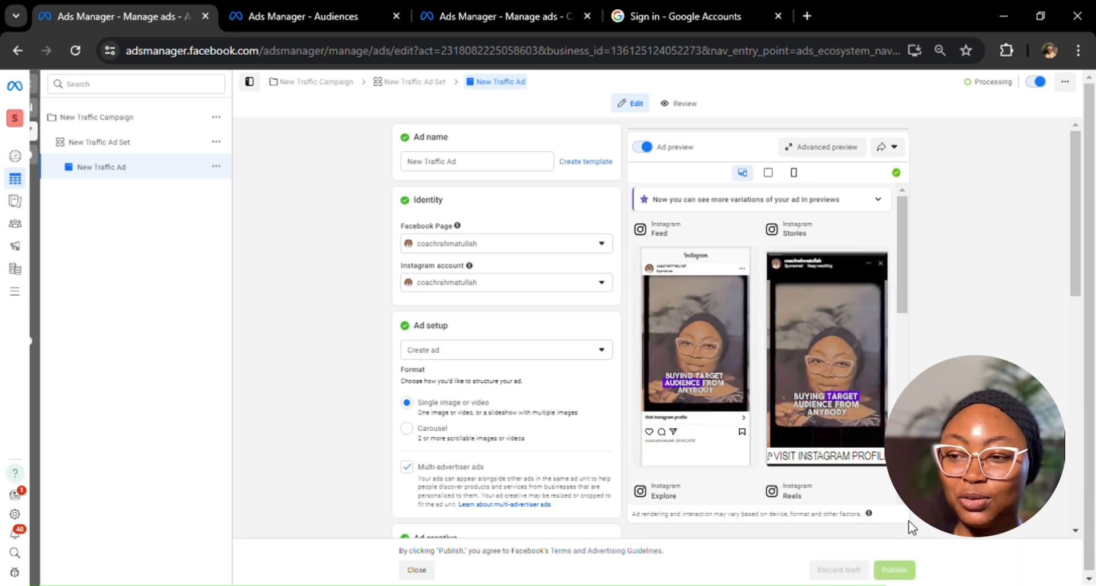